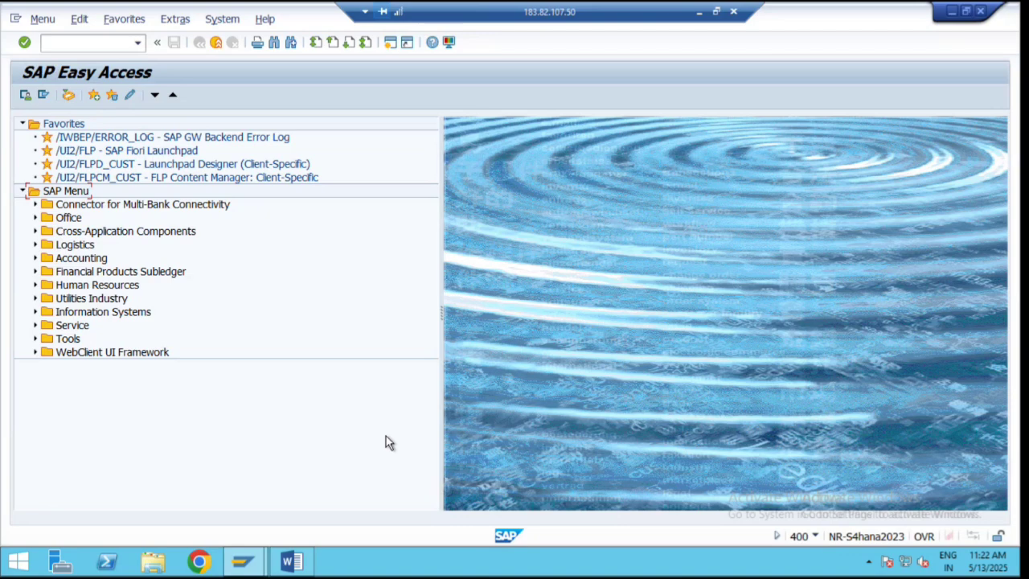
Step: Bring up the Word checklist of seven flexible workflow configuration steps and scenario IDs
click(291, 561)
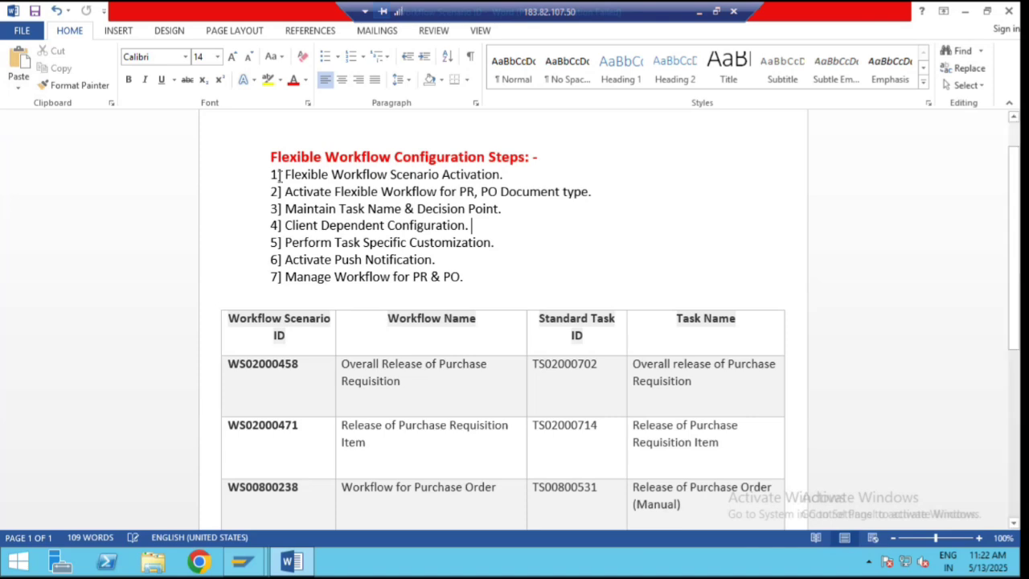
drag(286, 174, 505, 185)
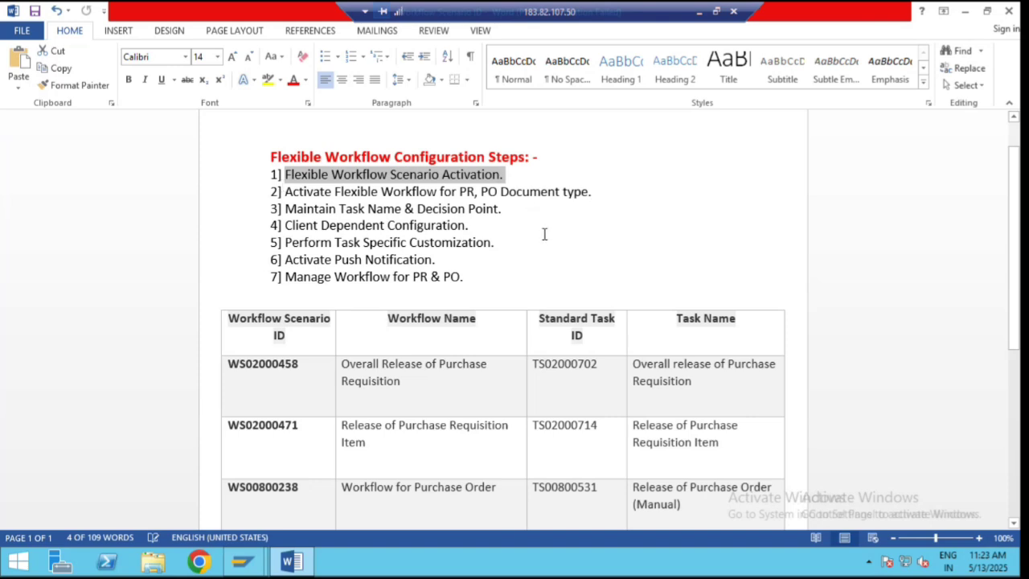
scroll(544, 234, down, 1)
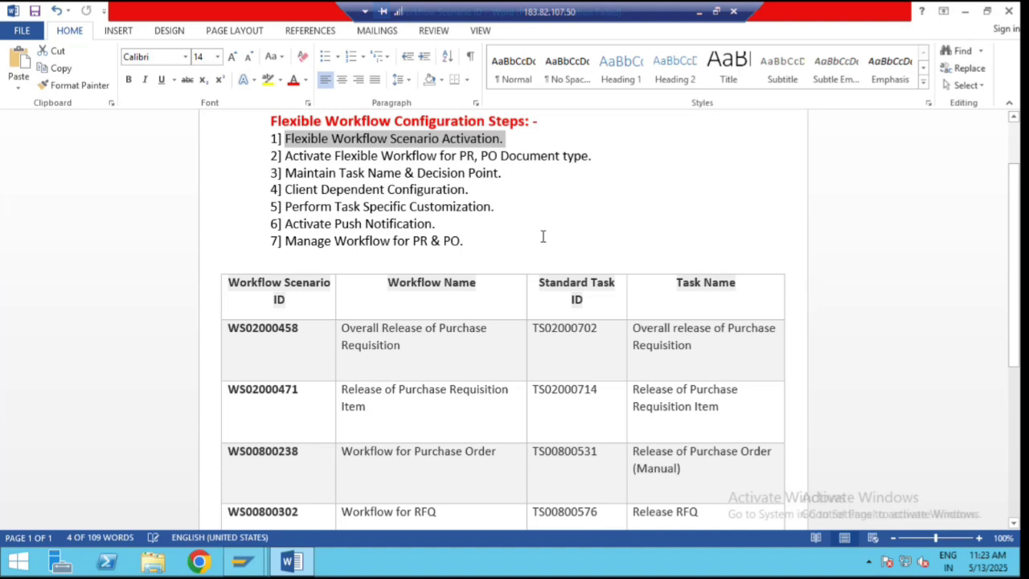
click(545, 231)
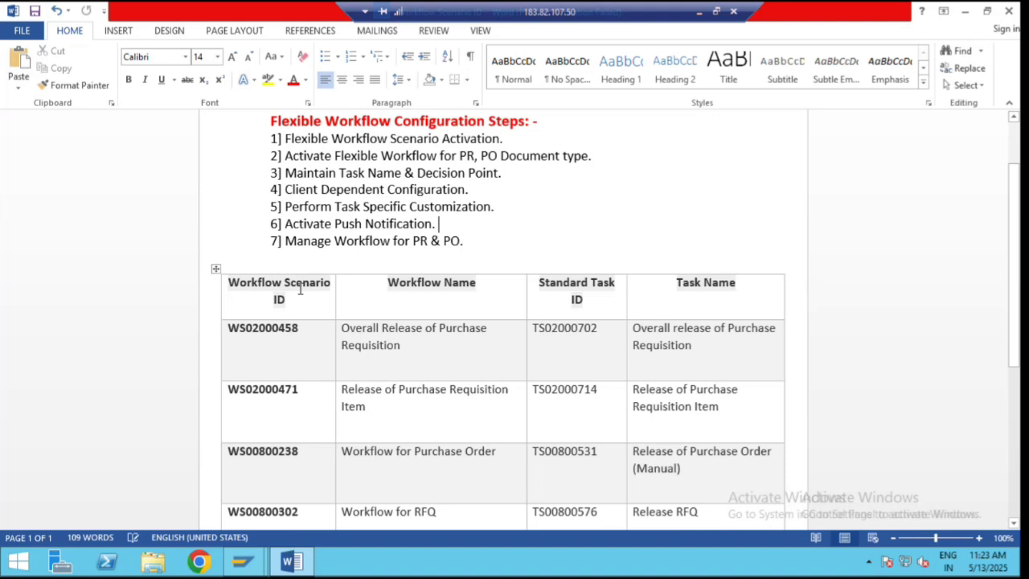
scroll(301, 292, down, 2)
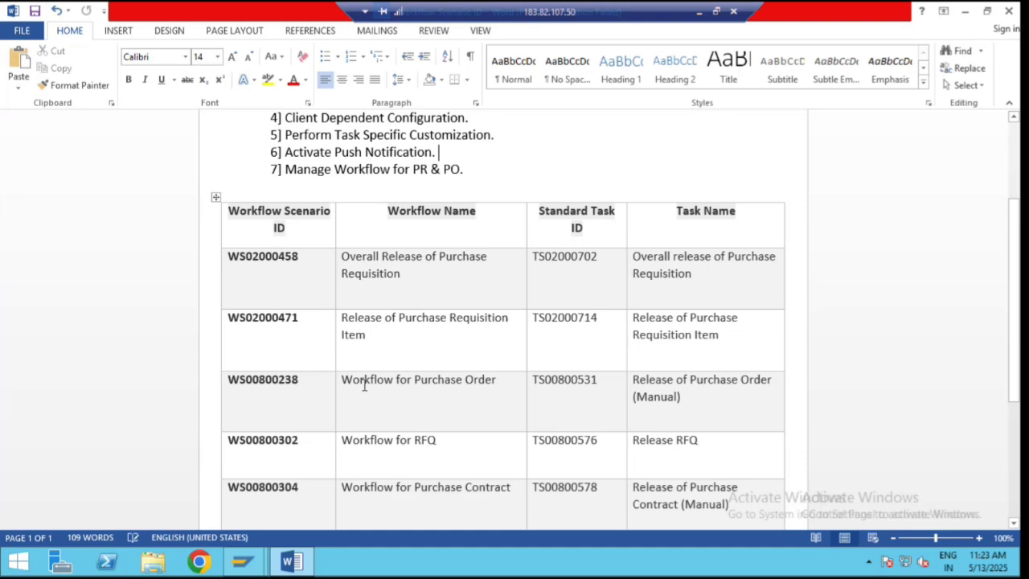
scroll(369, 378, down, 3)
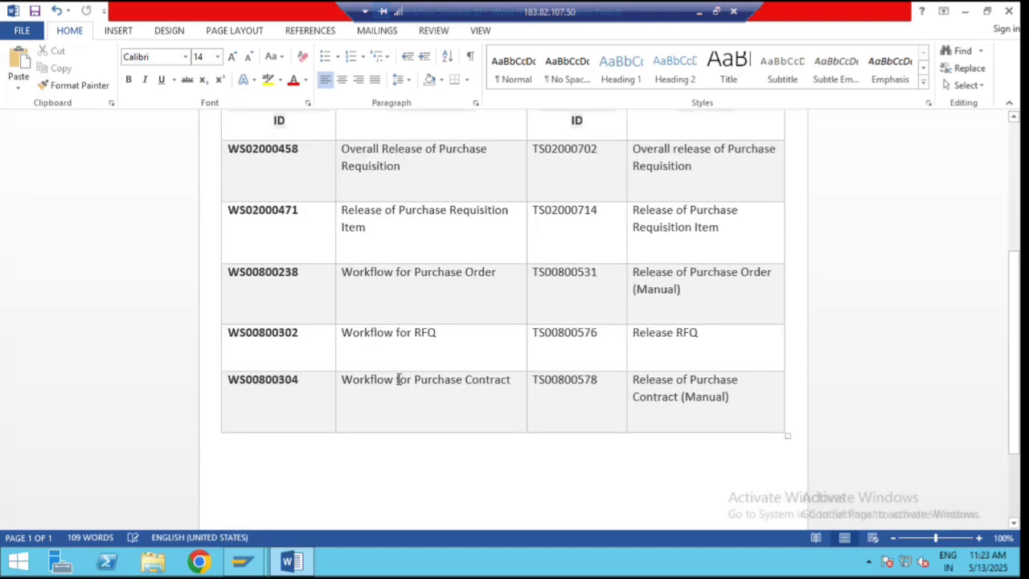
scroll(293, 249, up, 1)
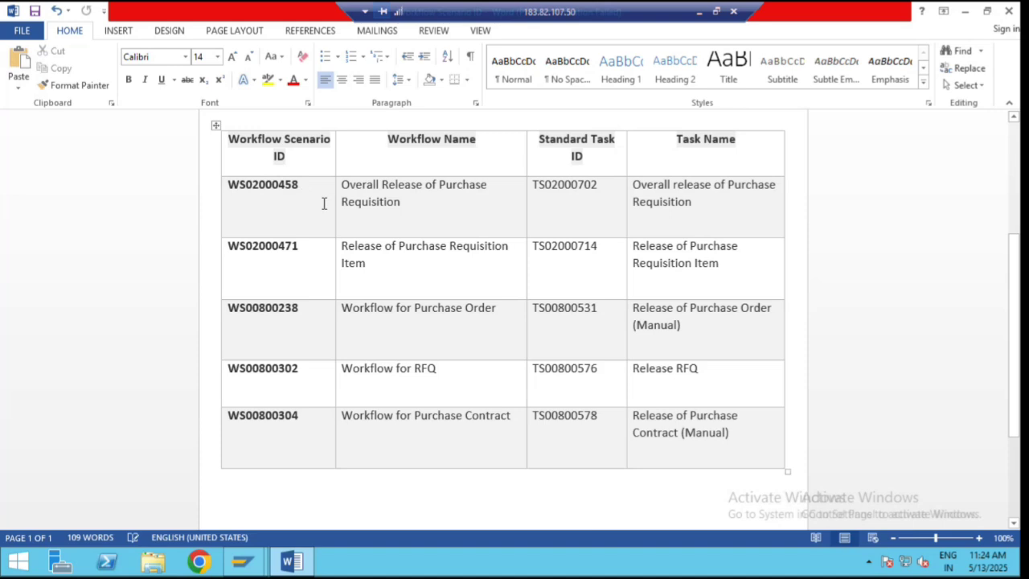
click(243, 561)
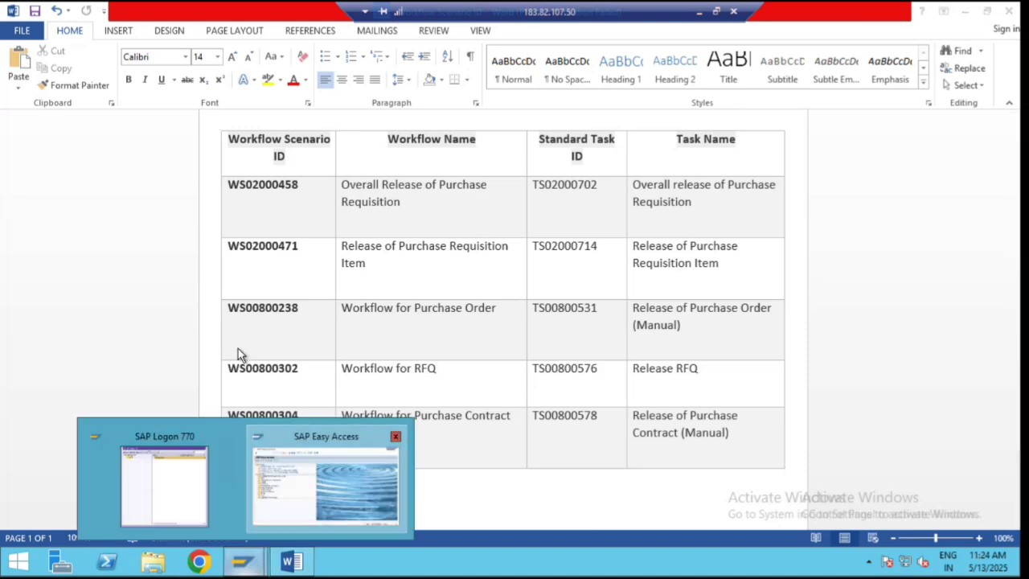
Step: Launch the Purchasing IMG with transaction OLME
click(278, 515)
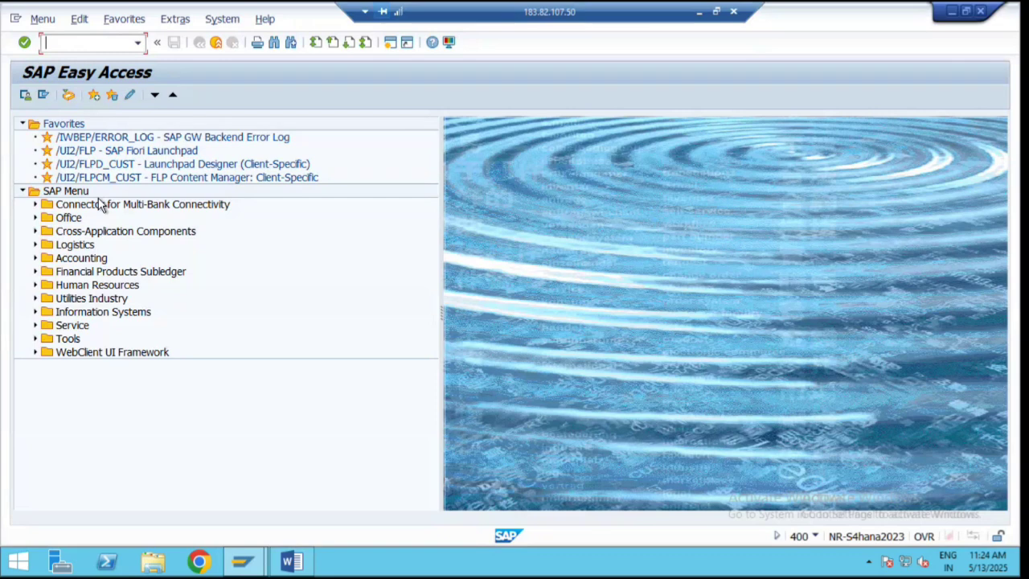
text(olme)
key(Return)
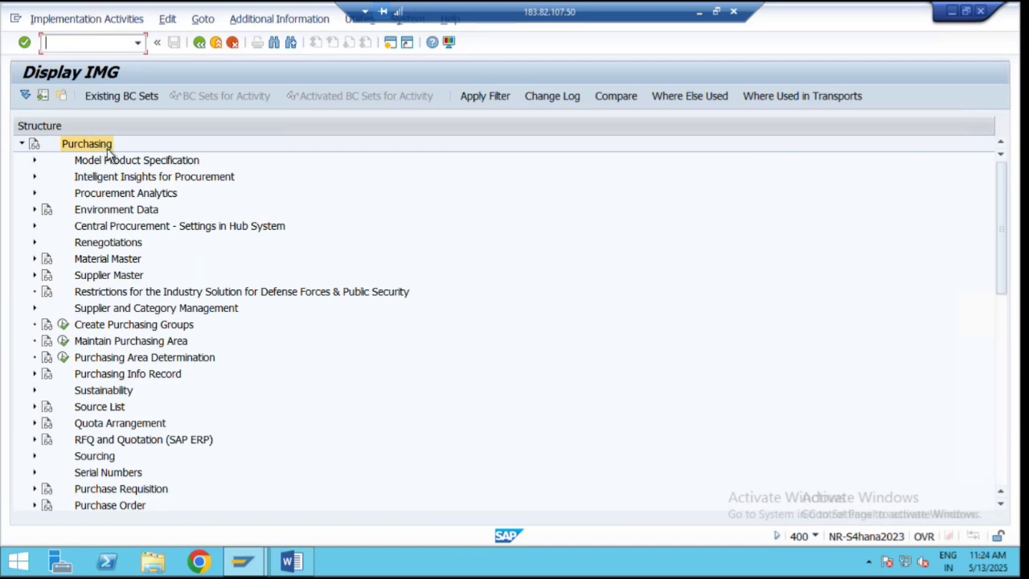
Step: Expand Purchase Requisition > Flexible Workflow for Purchase Requisitions and run Scenario Activation
click(96, 325)
scroll(98, 332, down, 1)
scroll(85, 324, down, 3)
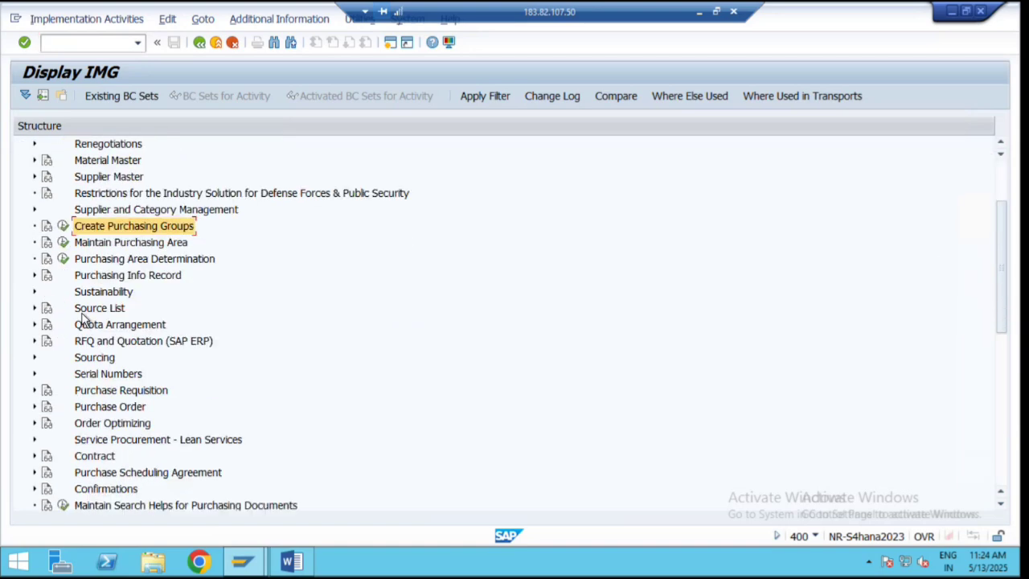
scroll(43, 324, down, 1)
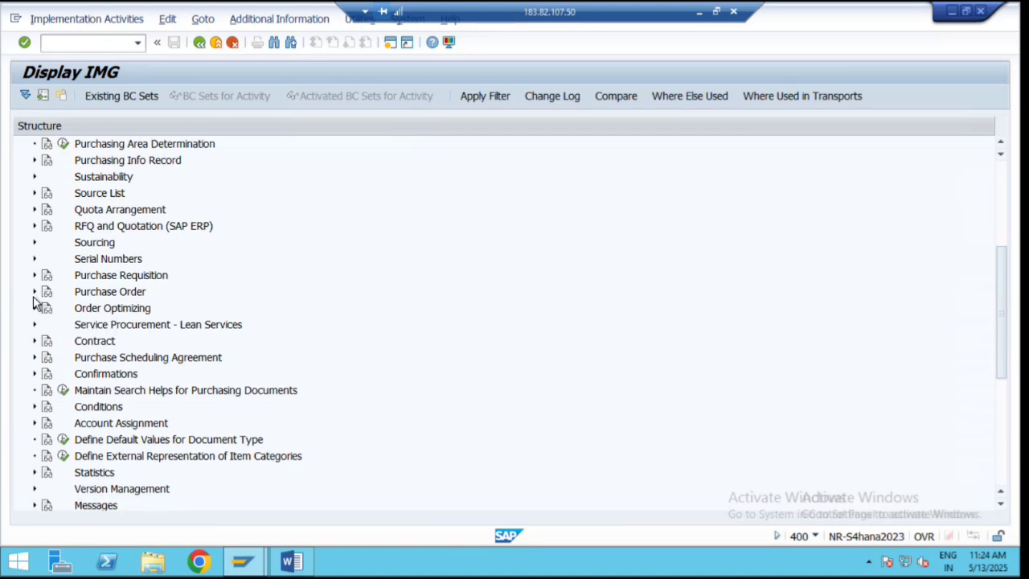
click(35, 275)
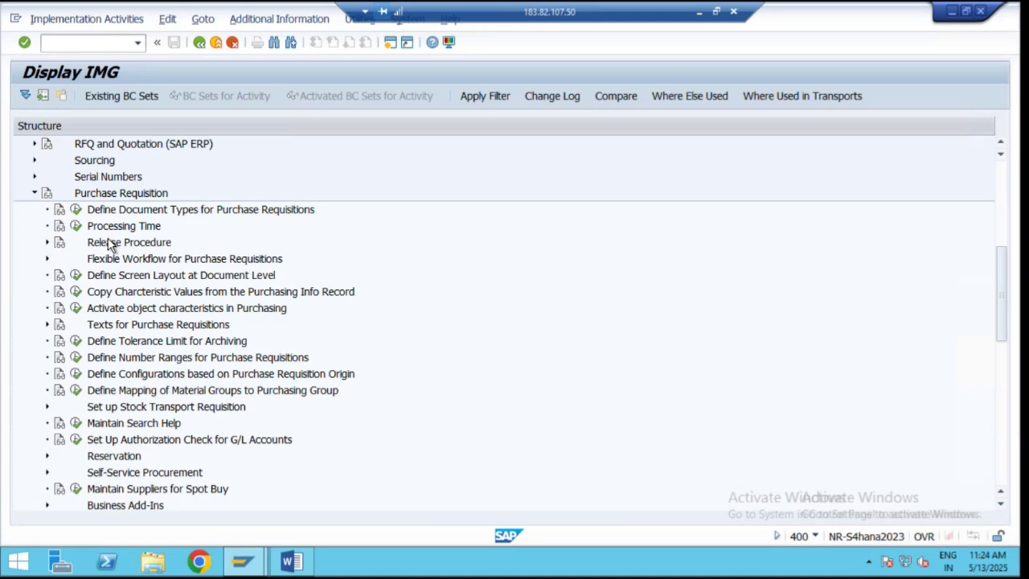
mouse_move(302, 567)
click(47, 259)
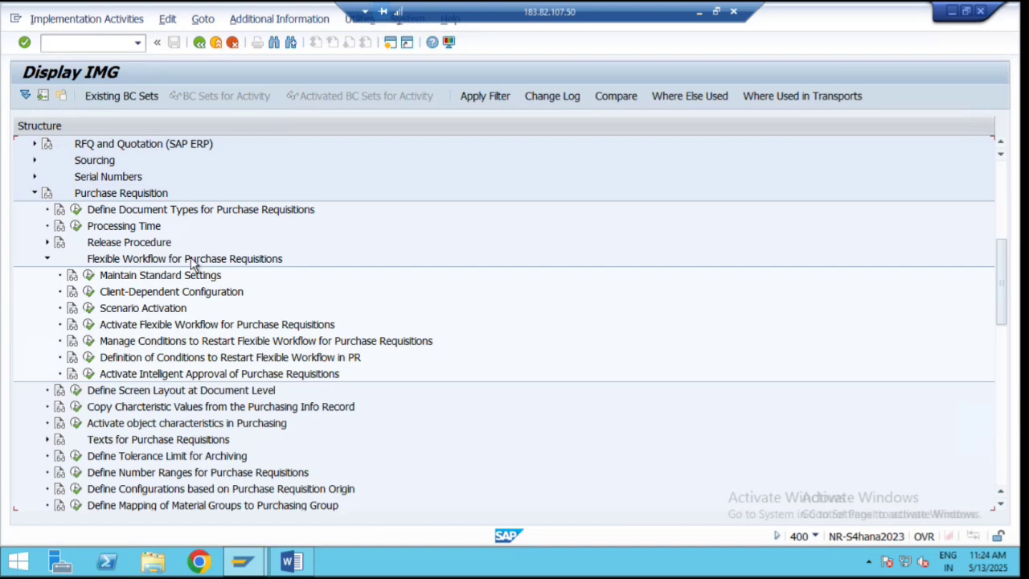
click(89, 309)
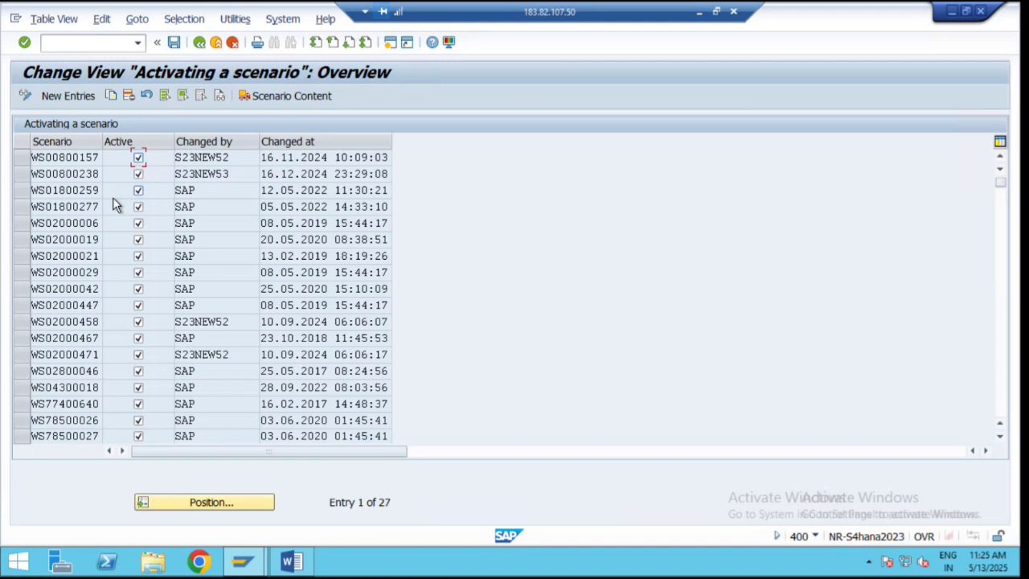
click(291, 561)
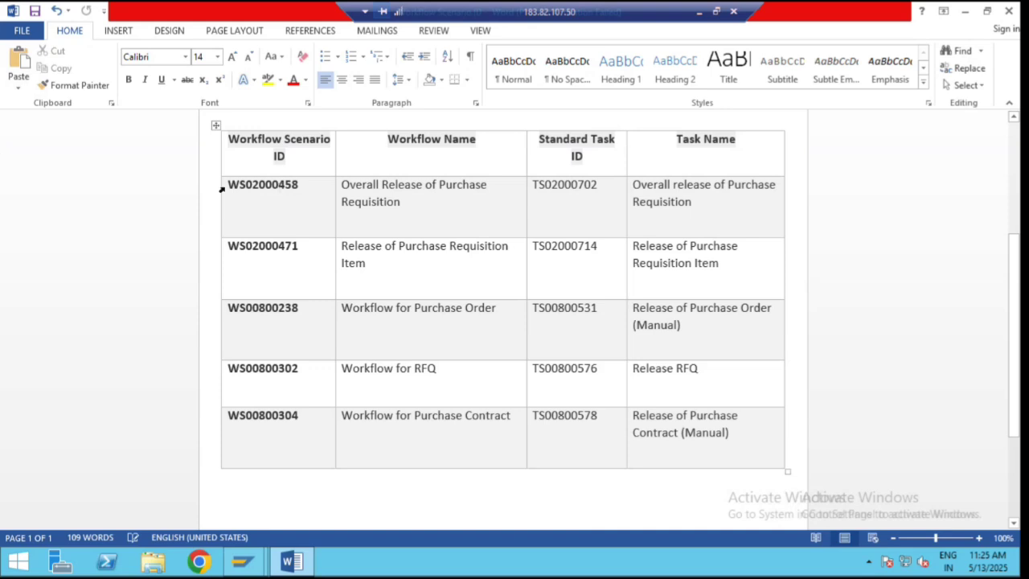
drag(229, 185, 302, 186)
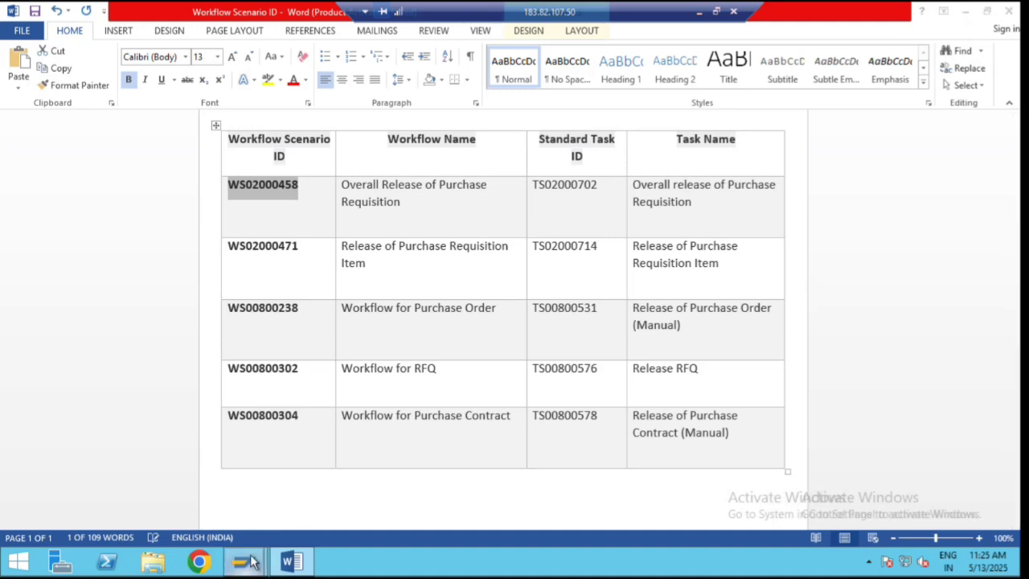
mouse_move(247, 561)
click(293, 461)
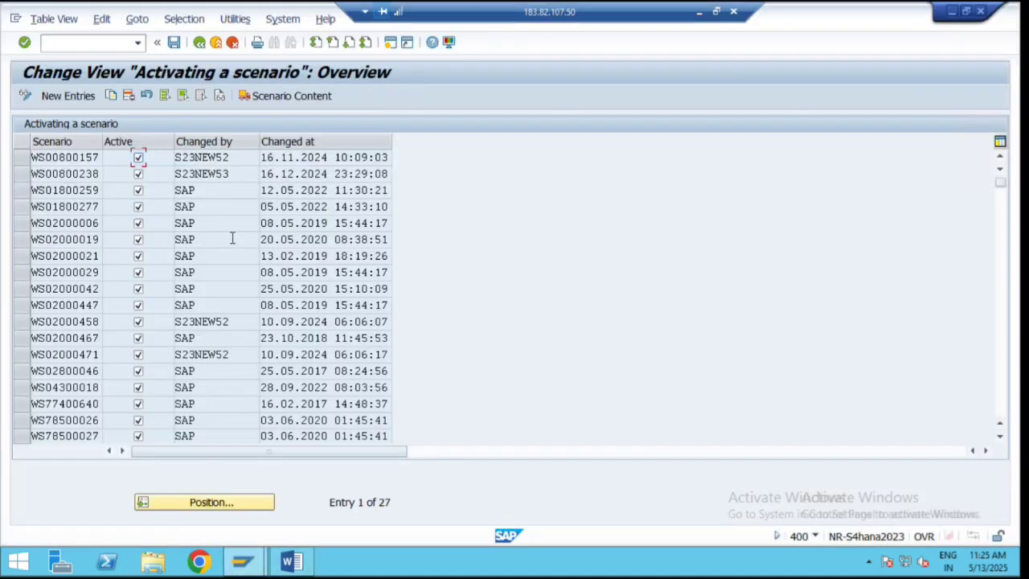
Step: Back out of New Entries and select the WS02000458 scenario row
click(76, 96)
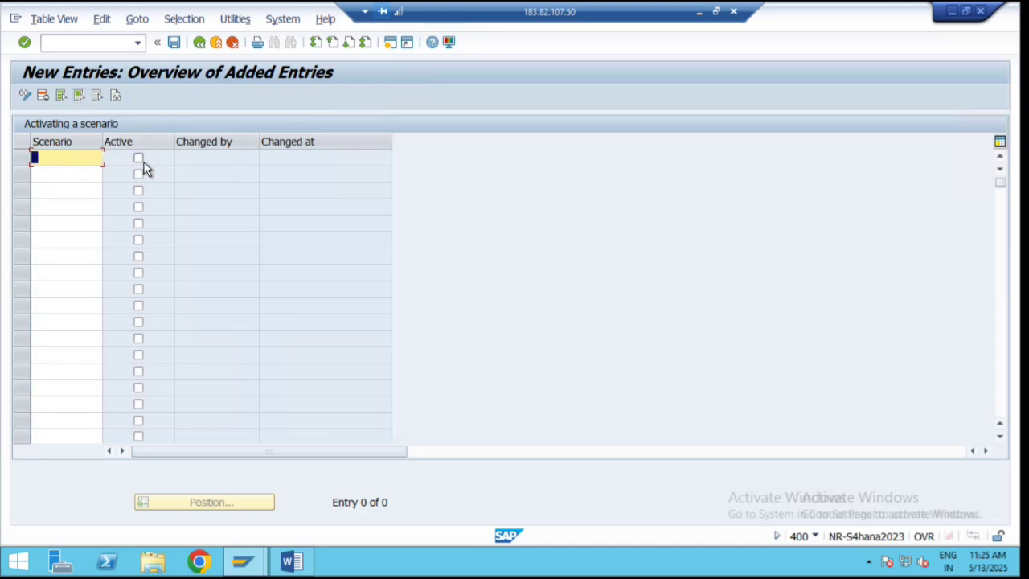
click(199, 42)
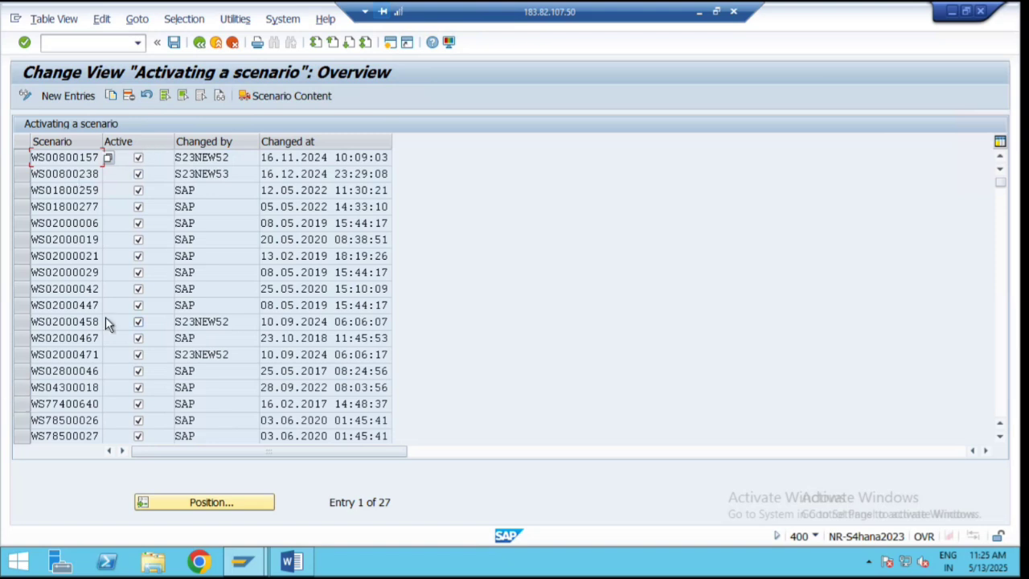
click(26, 323)
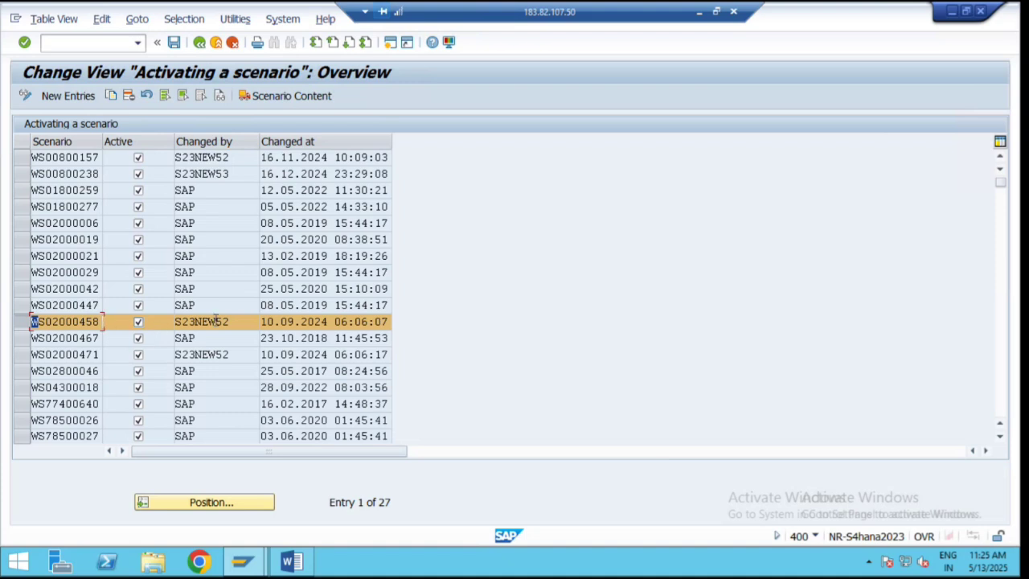
Step: Pick out WS02000471 in the Word checklist and mark its row alongside WS02000458
click(291, 564)
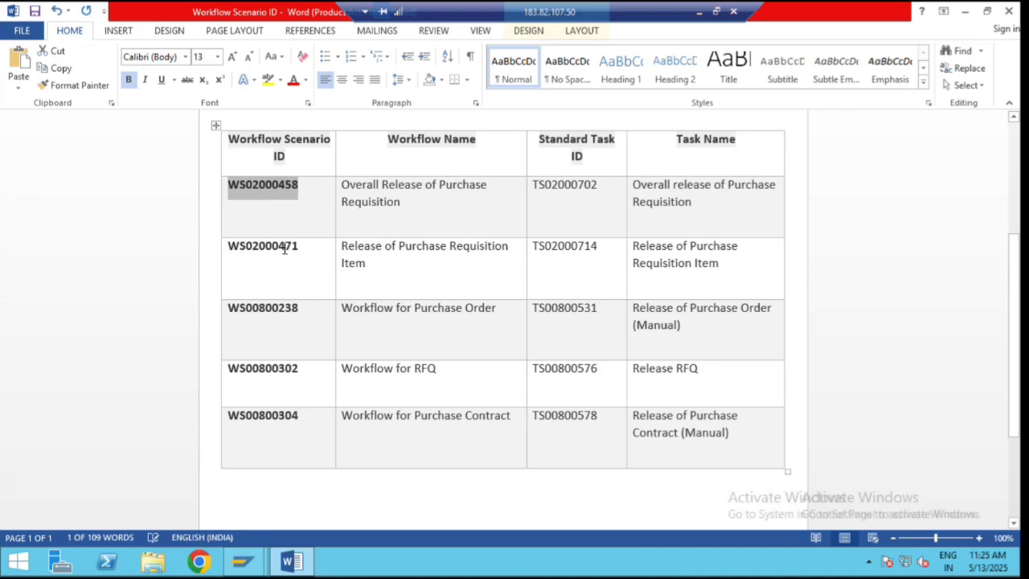
drag(301, 246, 226, 247)
key(ctrl+c)
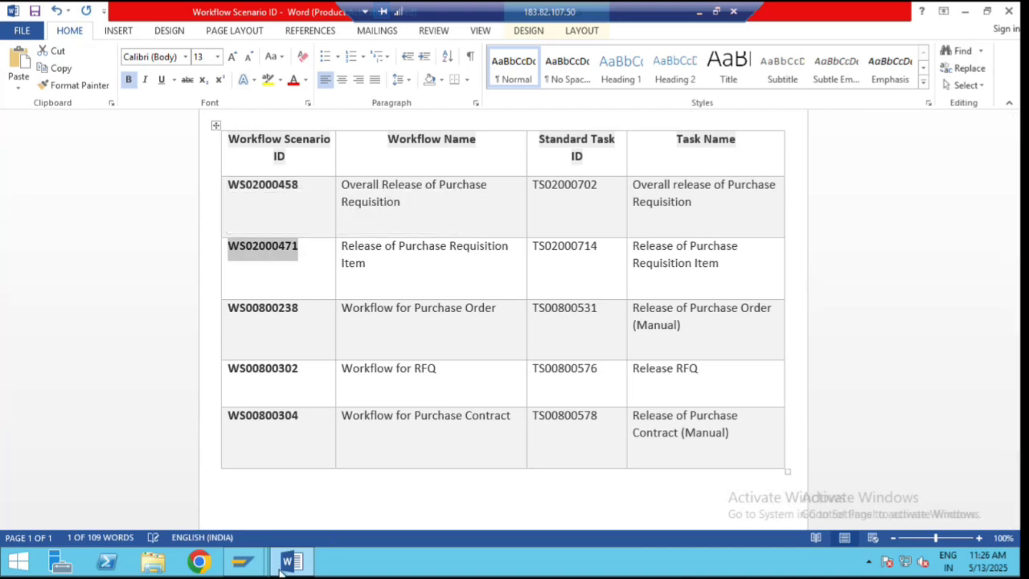
click(243, 561)
click(277, 490)
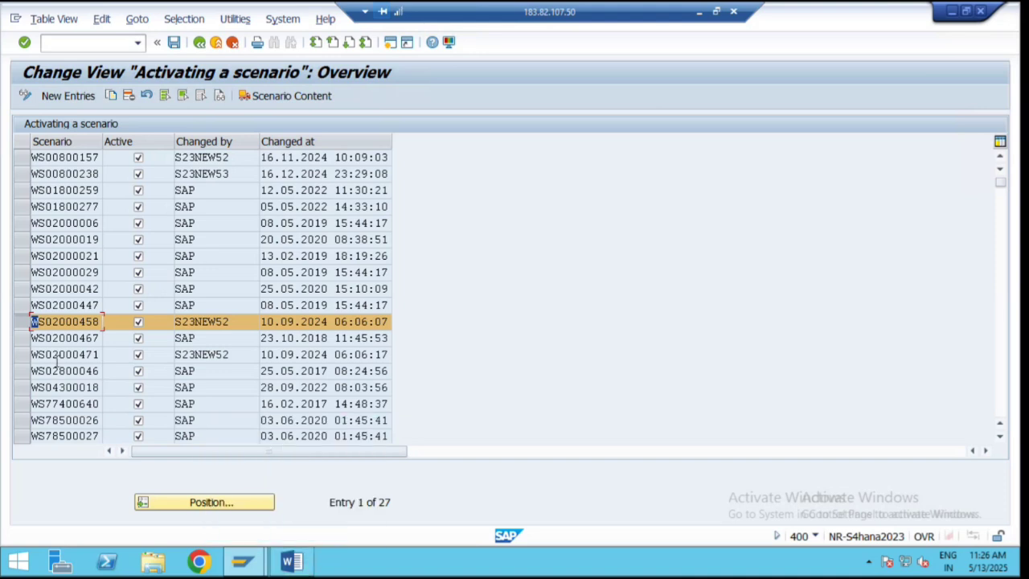
click(24, 354)
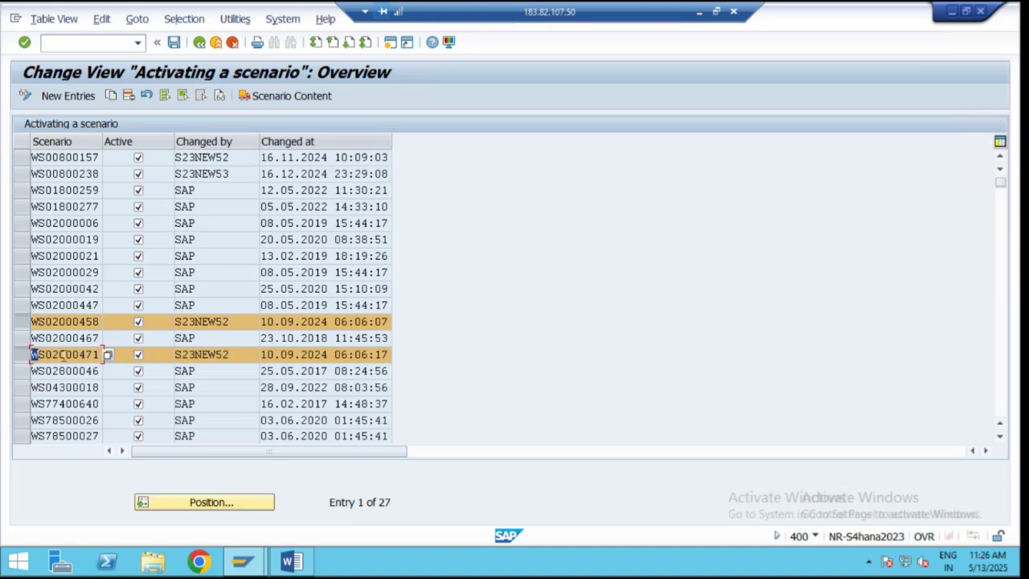
click(291, 561)
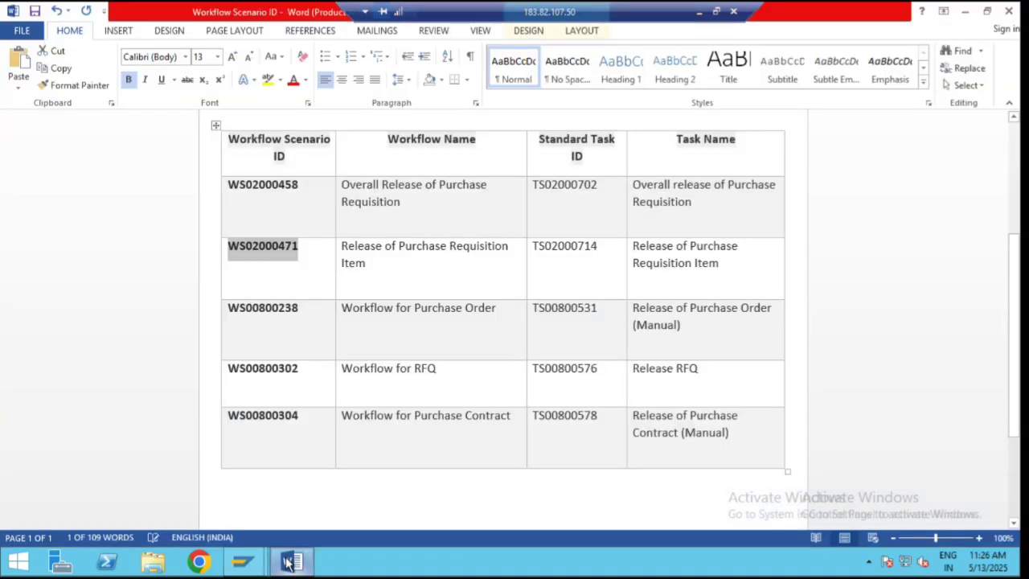
click(291, 562)
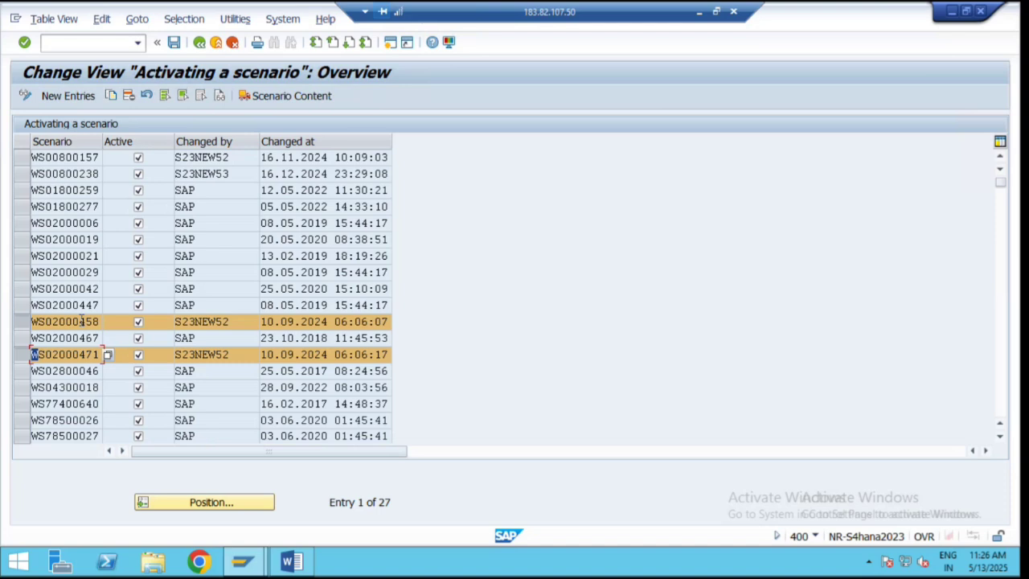
Step: Try adding WS02000471 as a new active scenario, then discard the duplicate entry
click(73, 96)
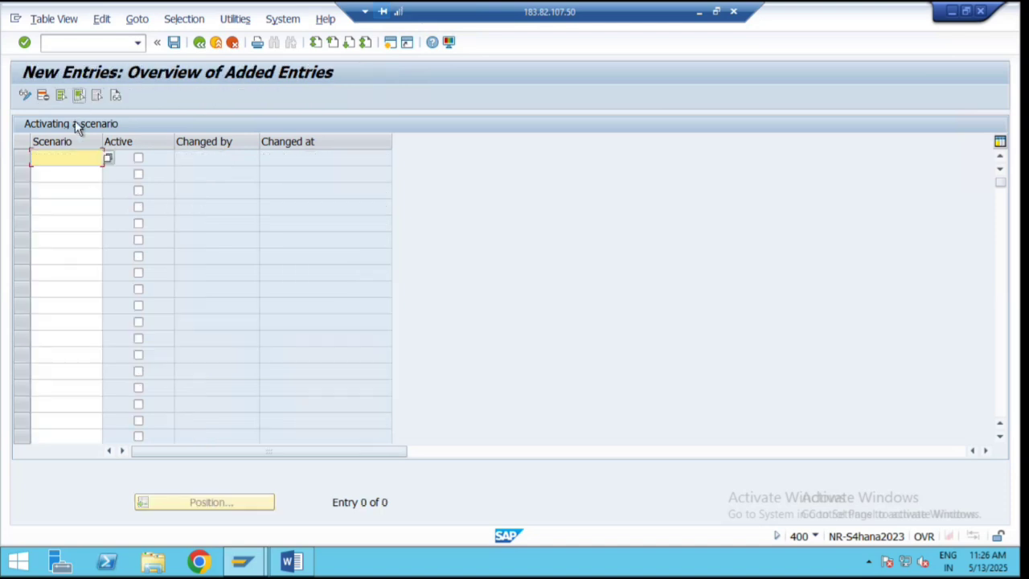
key(ctrl+v)
click(138, 158)
key(Return)
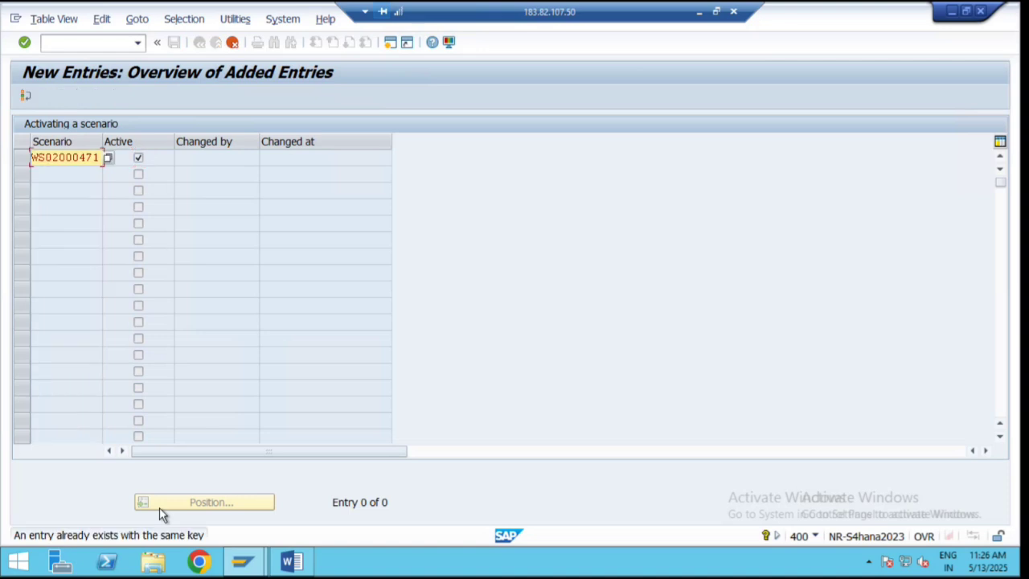
key(Return)
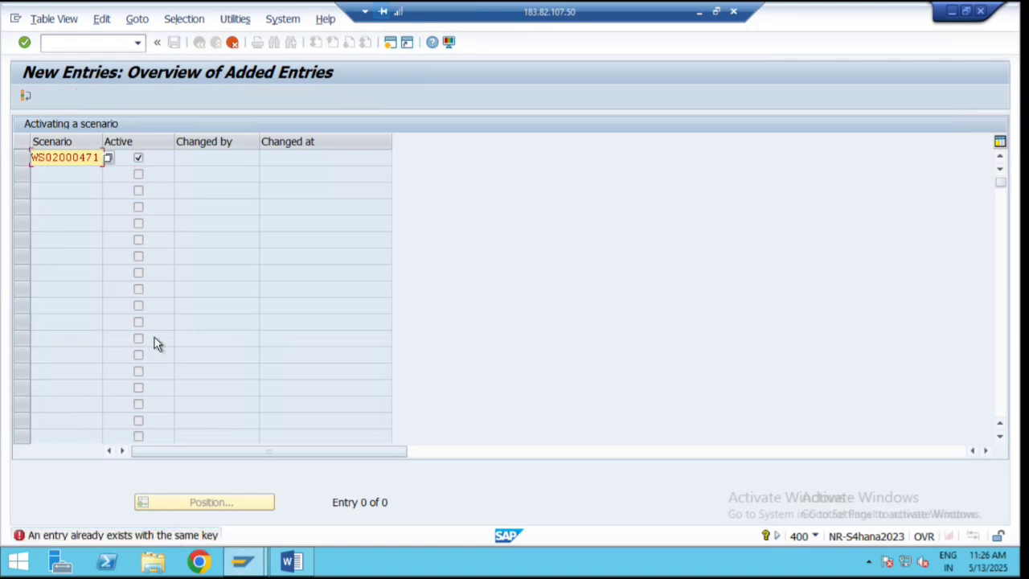
click(231, 41)
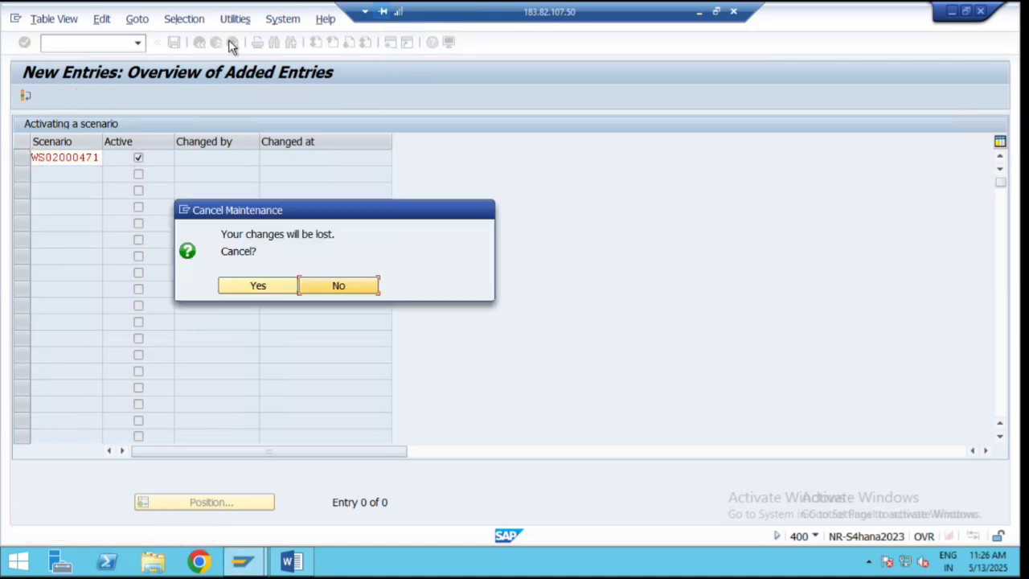
click(258, 286)
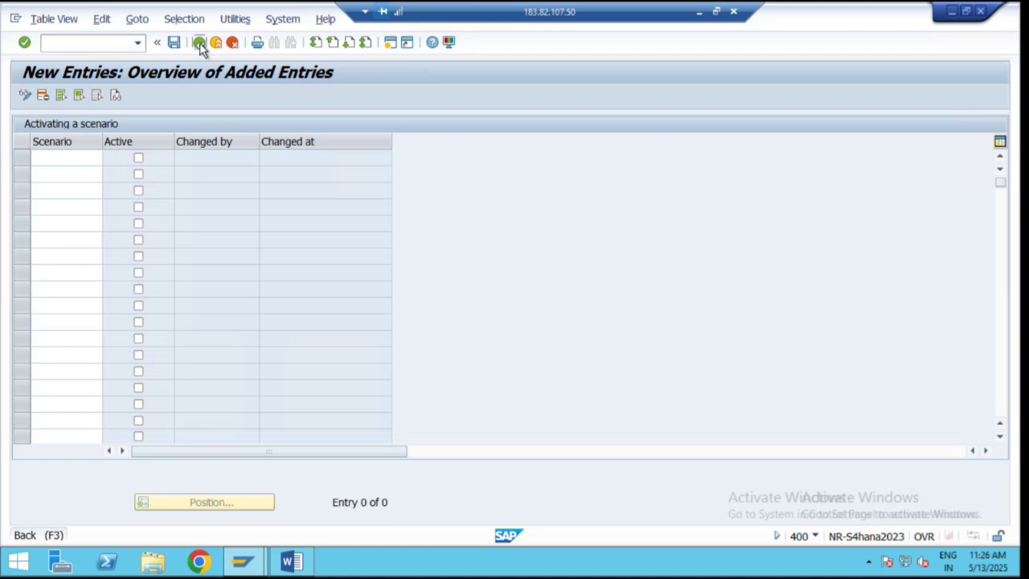
Step: Return to the IMG tree and open the purchase requisition document types for workflow activation
click(200, 43)
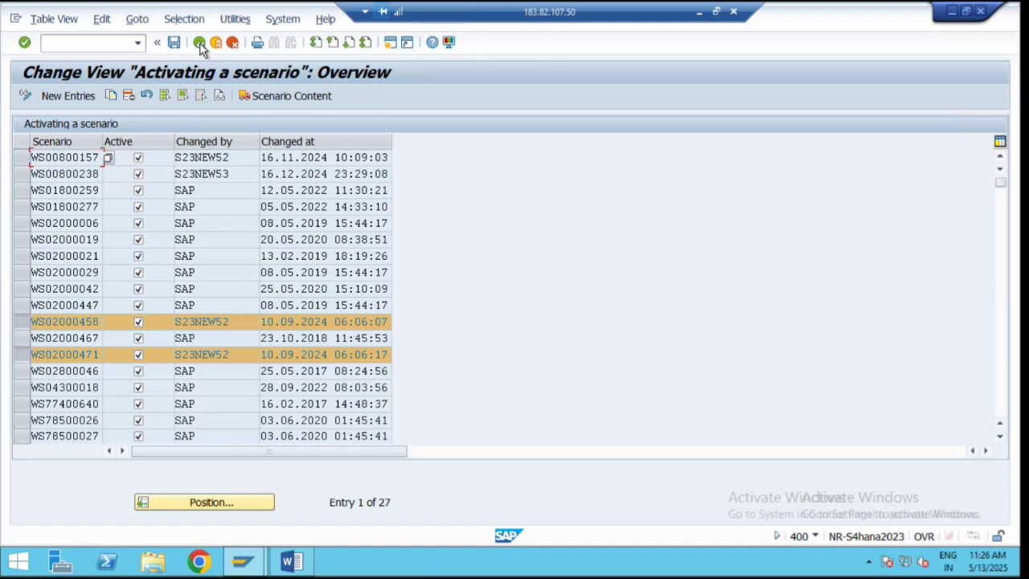
click(199, 43)
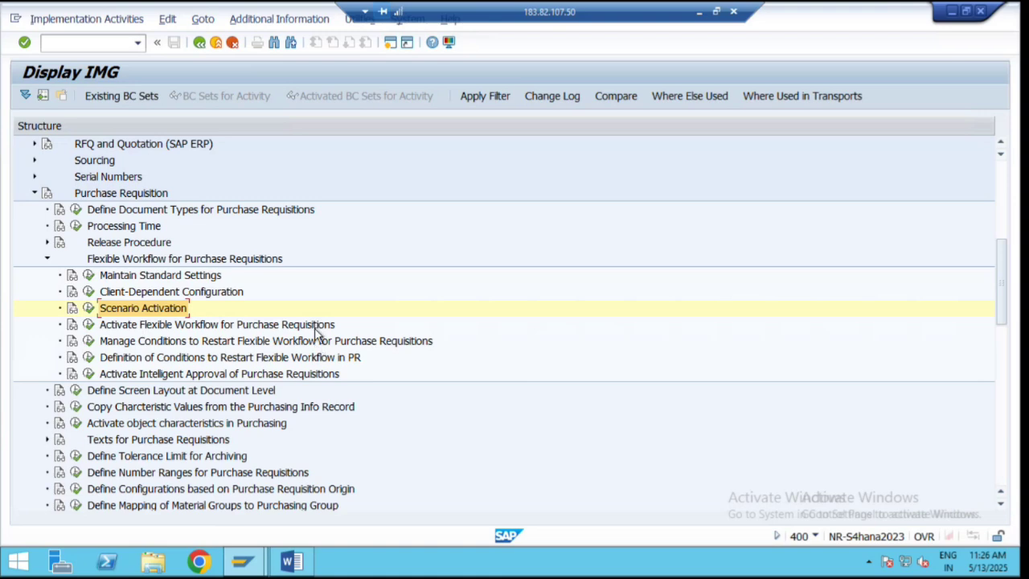
click(89, 325)
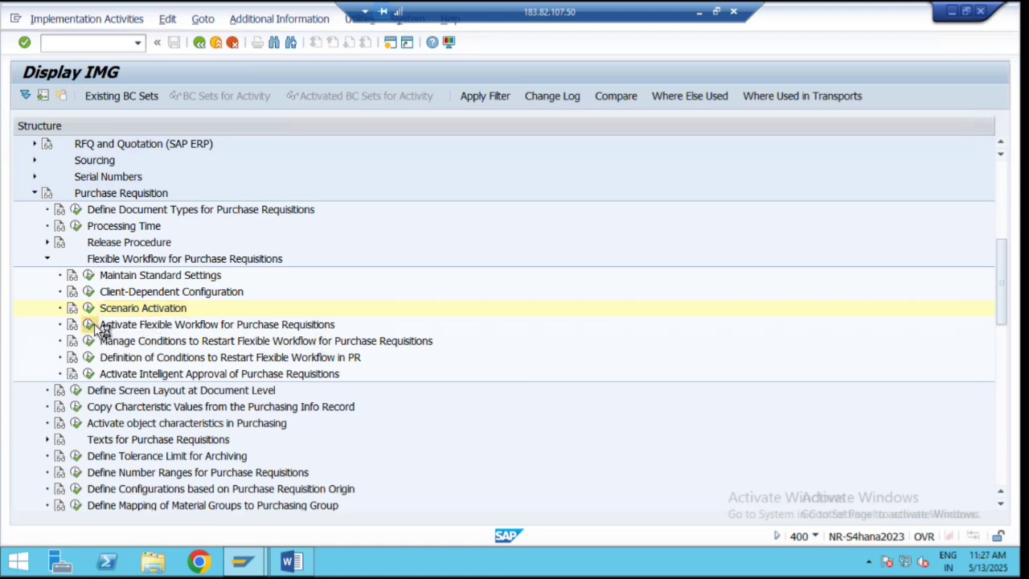
click(105, 385)
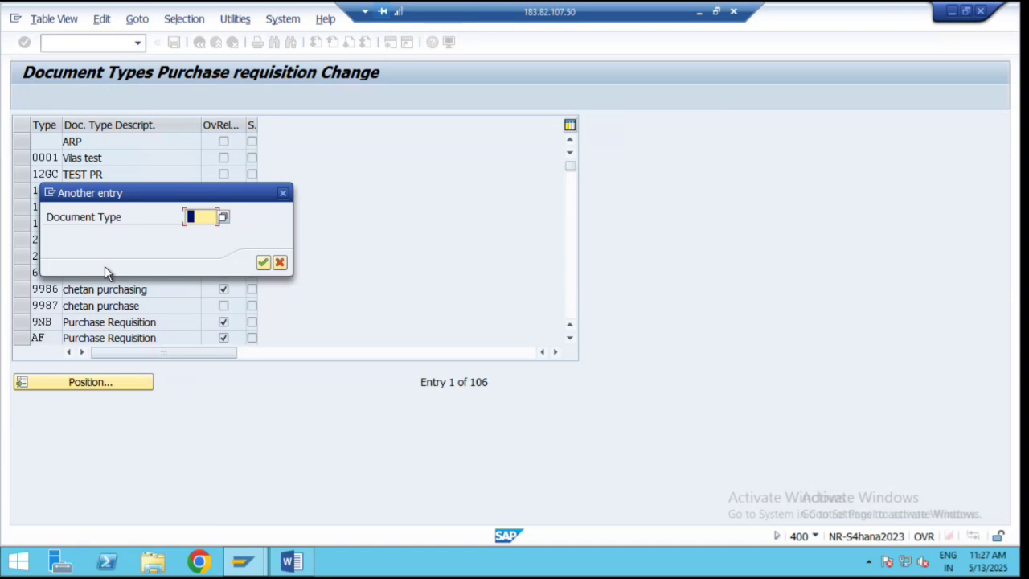
Step: Jump to ZNBT, widen the columns, and tick Scenario based workflow, keeping overall release on
text(znbt)
key(Return)
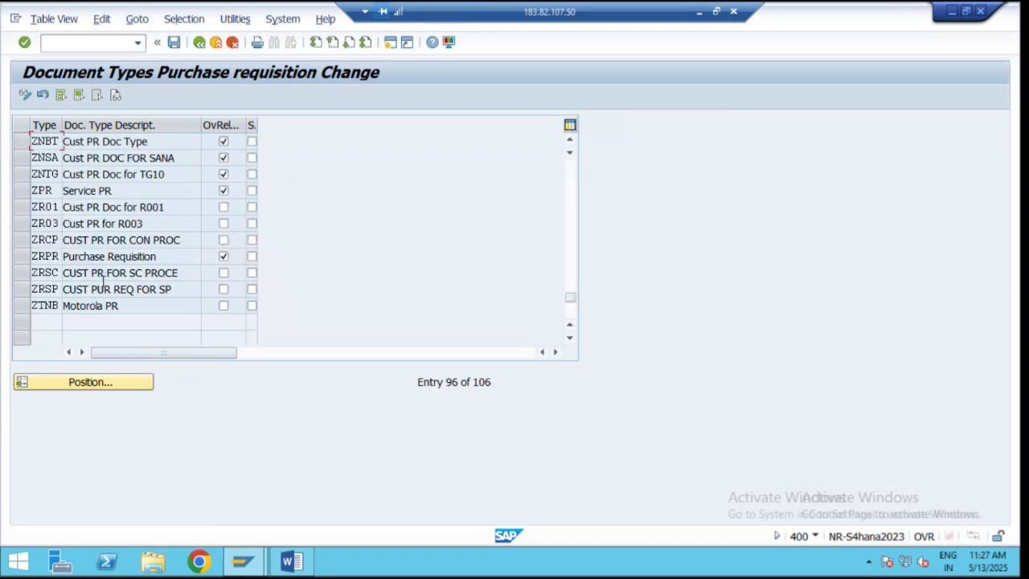
drag(257, 125, 426, 126)
drag(246, 125, 333, 123)
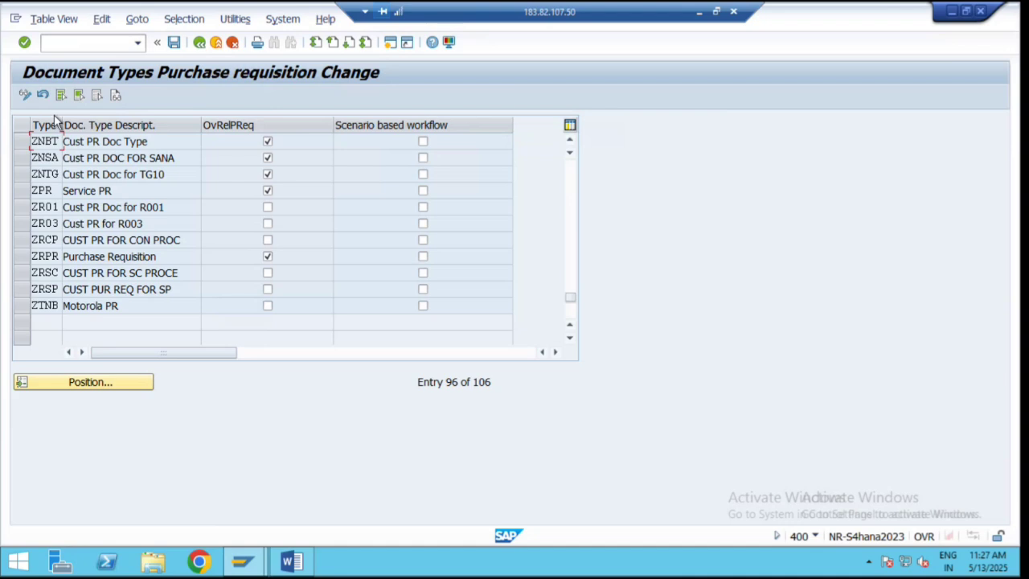
drag(61, 123, 82, 125)
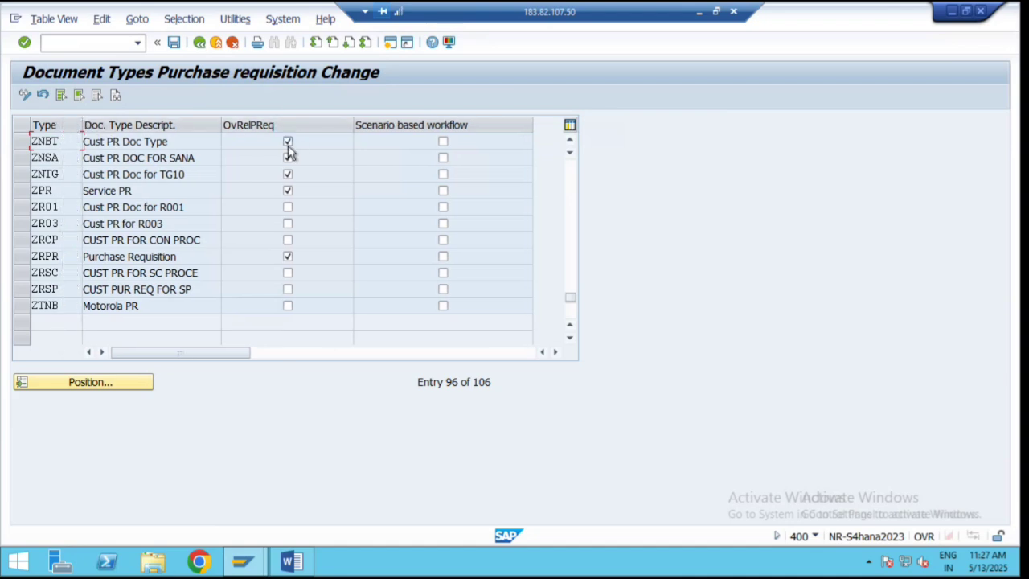
click(443, 142)
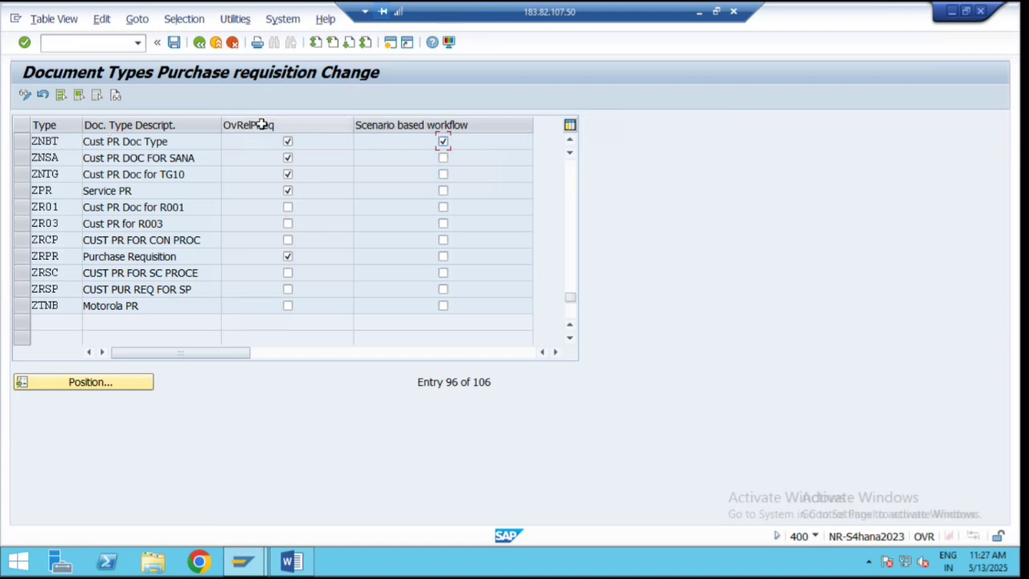
click(288, 143)
click(288, 143)
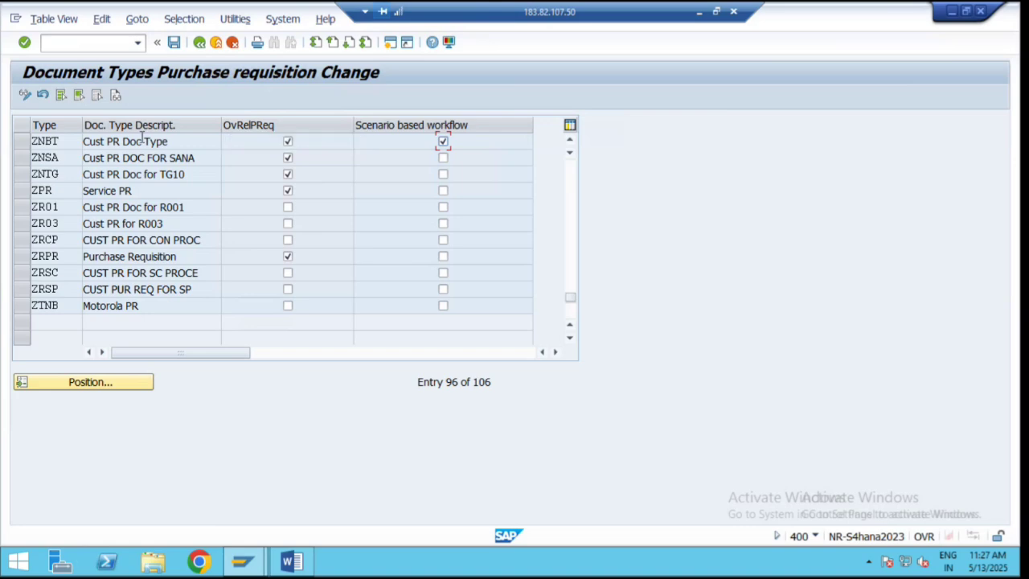
Step: Save the ZNBT change into the Inventory Config request and collapse the Purchase Requisition nodes
click(199, 46)
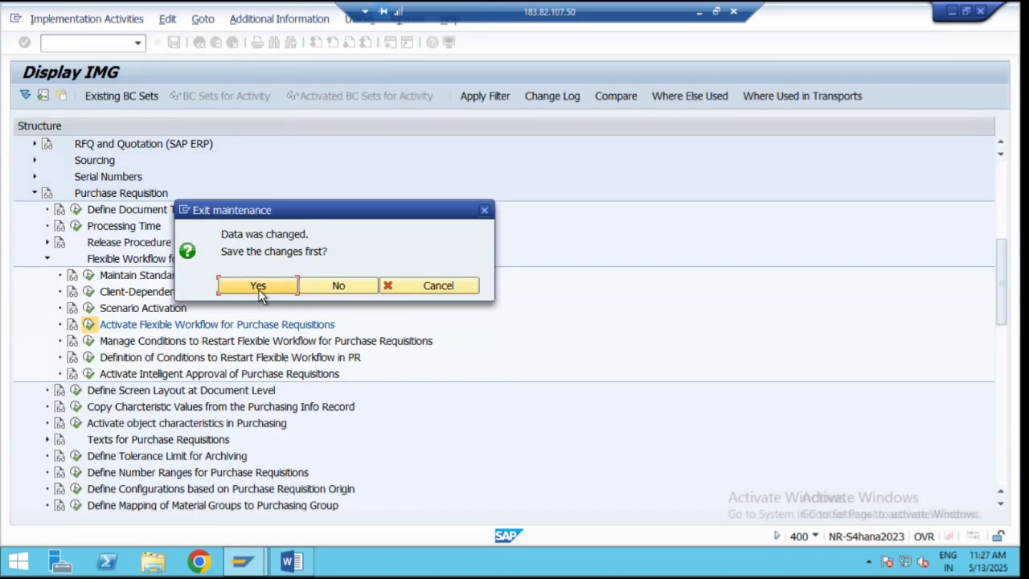
click(258, 286)
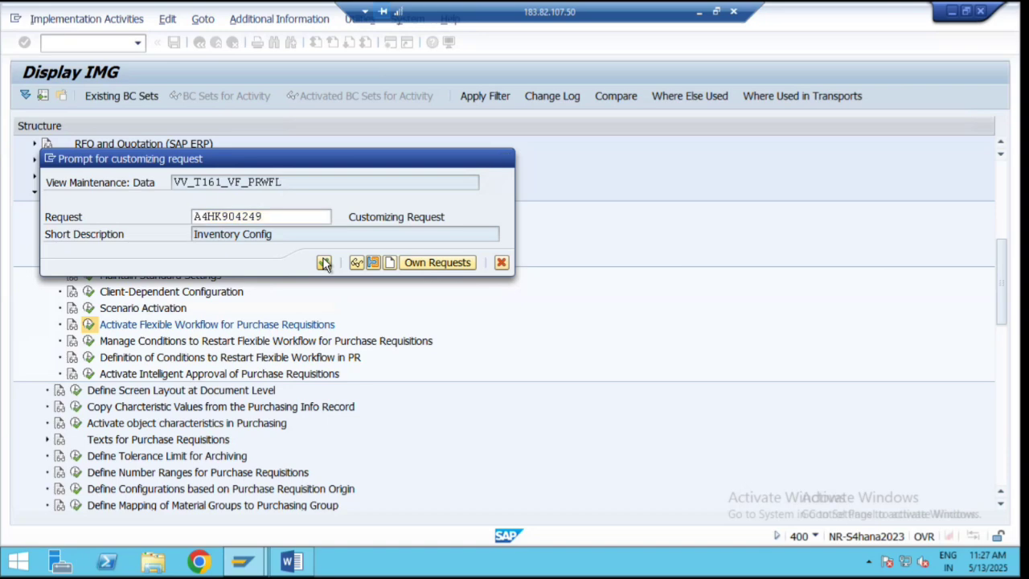
click(324, 263)
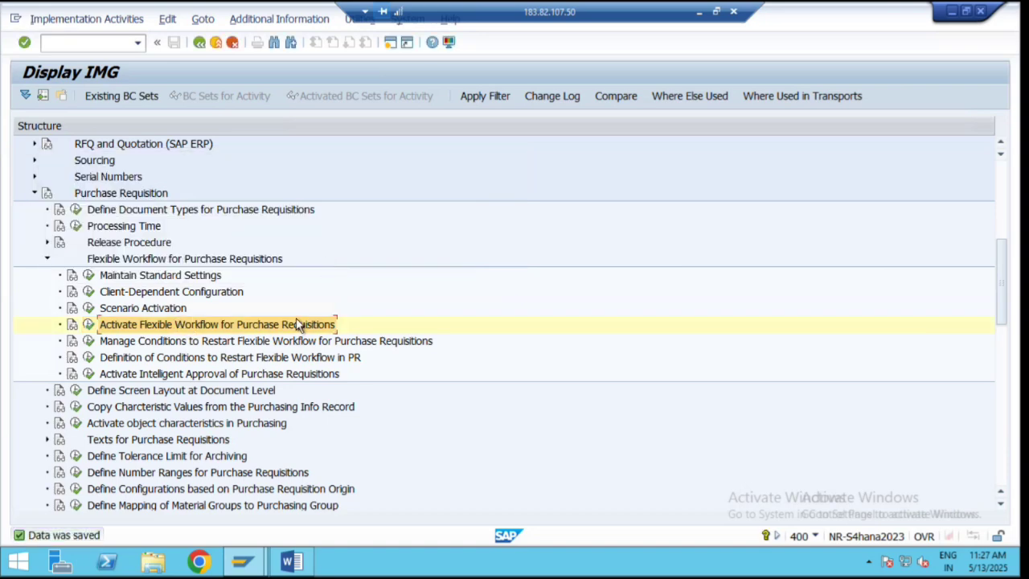
click(47, 258)
click(35, 194)
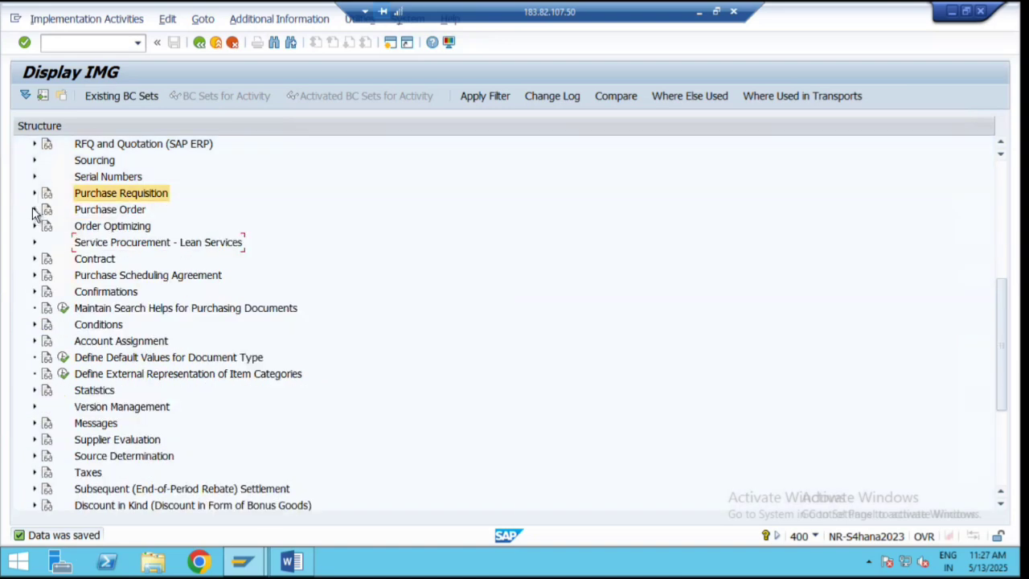
Step: Run Scenario Activation under Purchase Order > Flexible Workflow for Purchase Orders, then return to Word
click(34, 210)
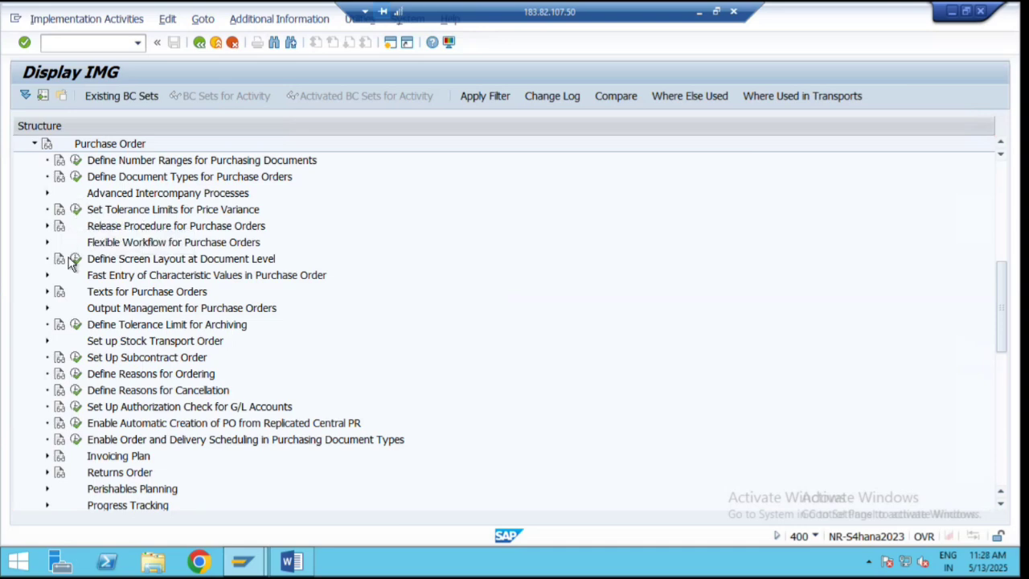
scroll(78, 205, up, 1)
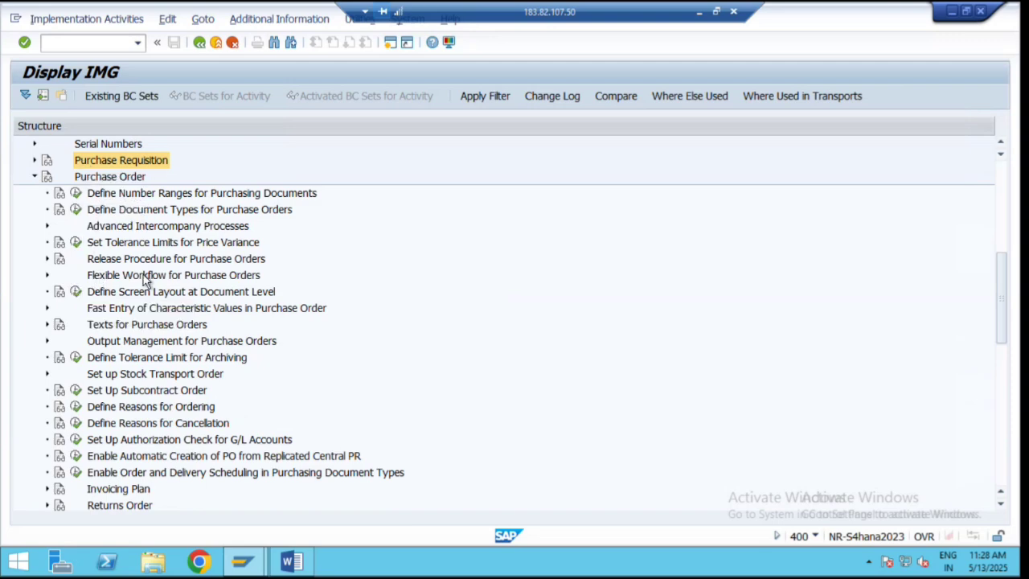
click(47, 274)
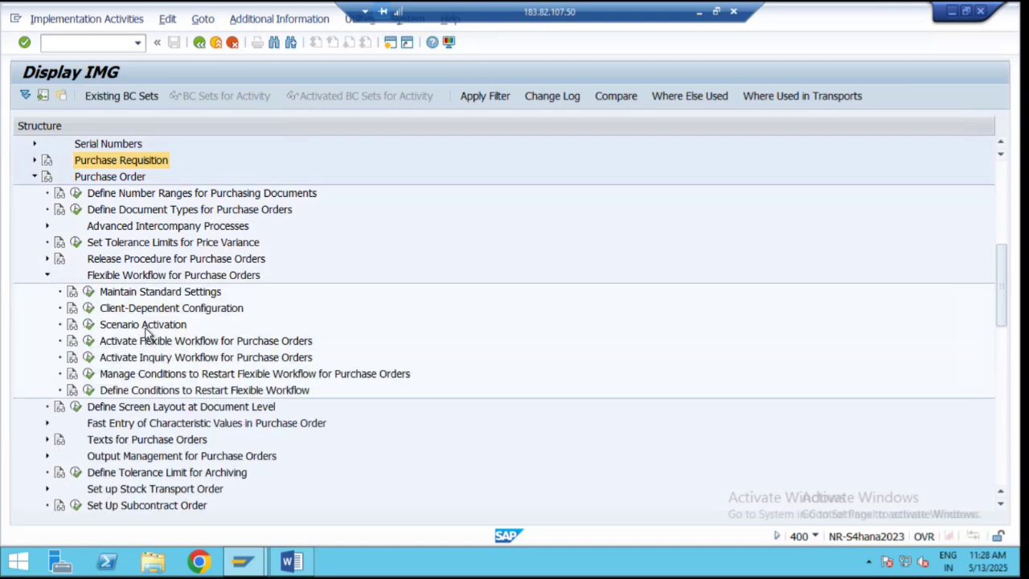
click(89, 325)
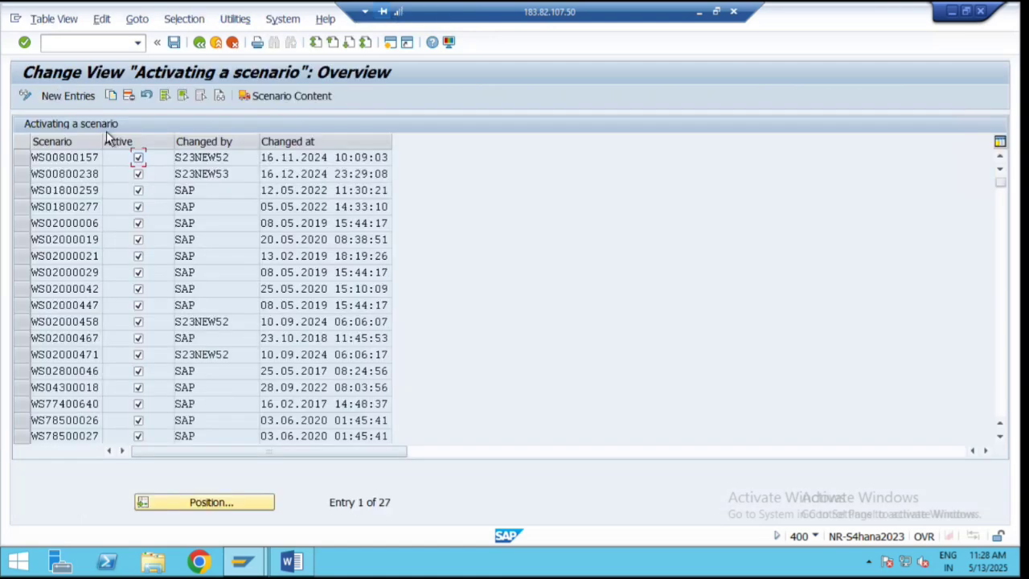
click(291, 561)
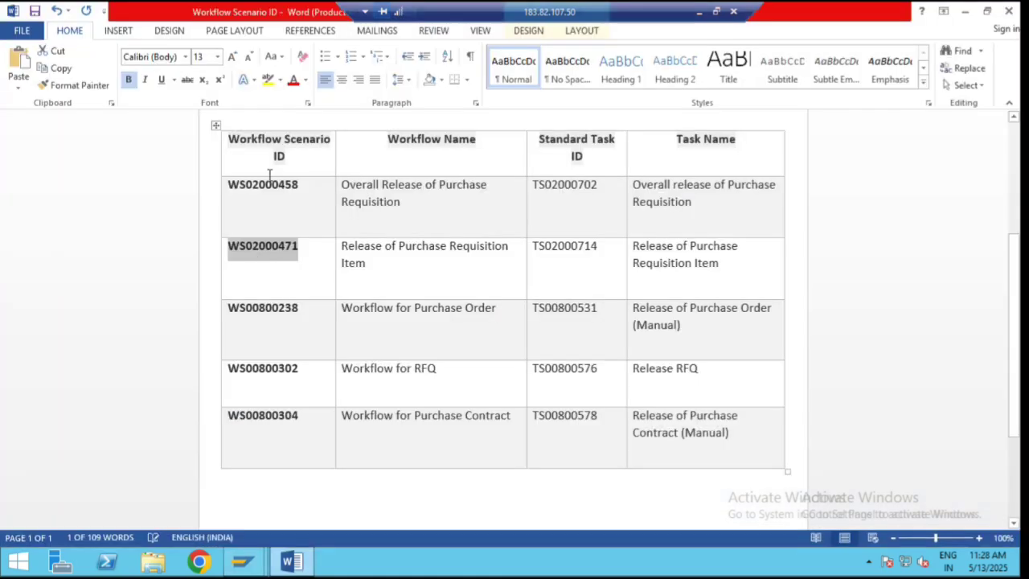
Step: Select WS00800238 in the Word table and return to SAP's scenario activation overview
drag(298, 307, 222, 308)
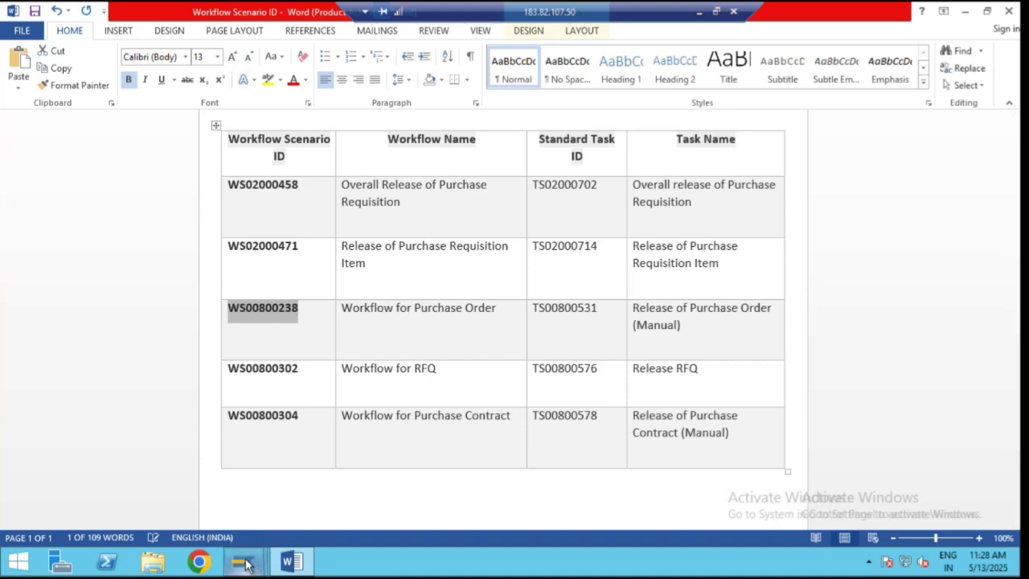
mouse_move(246, 565)
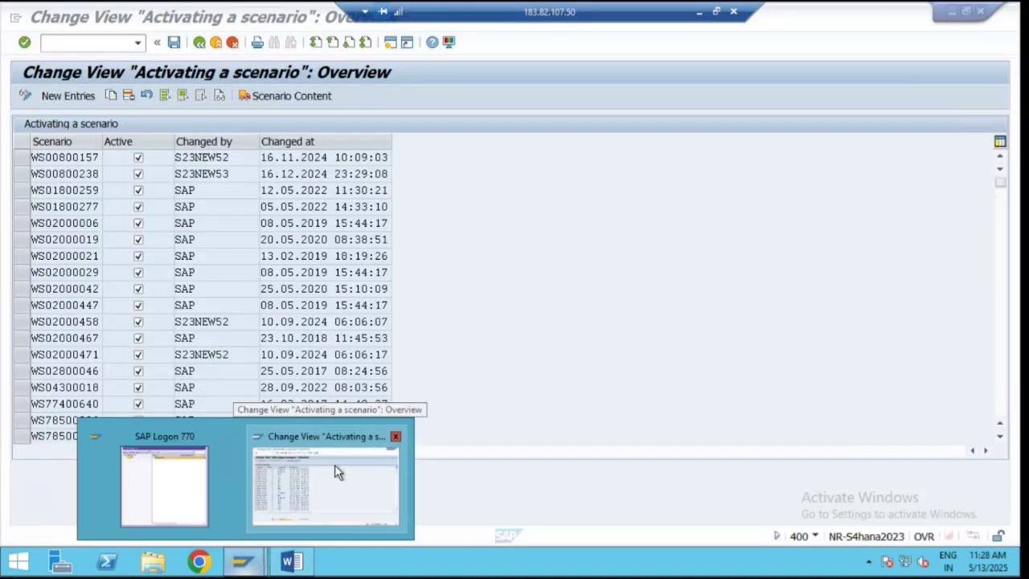
click(338, 471)
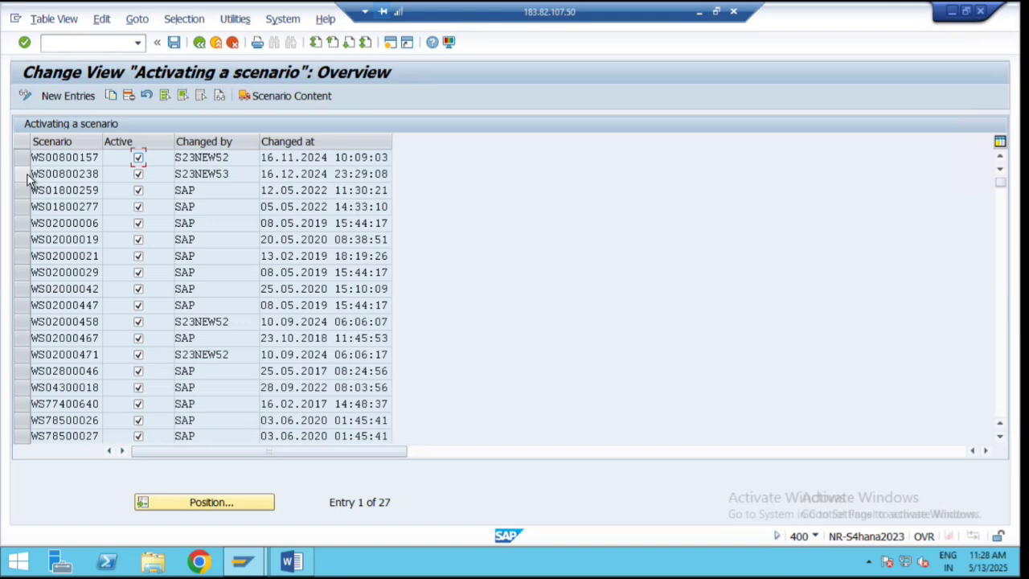
Step: Select the already-active WS00800238 row, leave the empty new-entries screen, and return to Display IMG
click(26, 175)
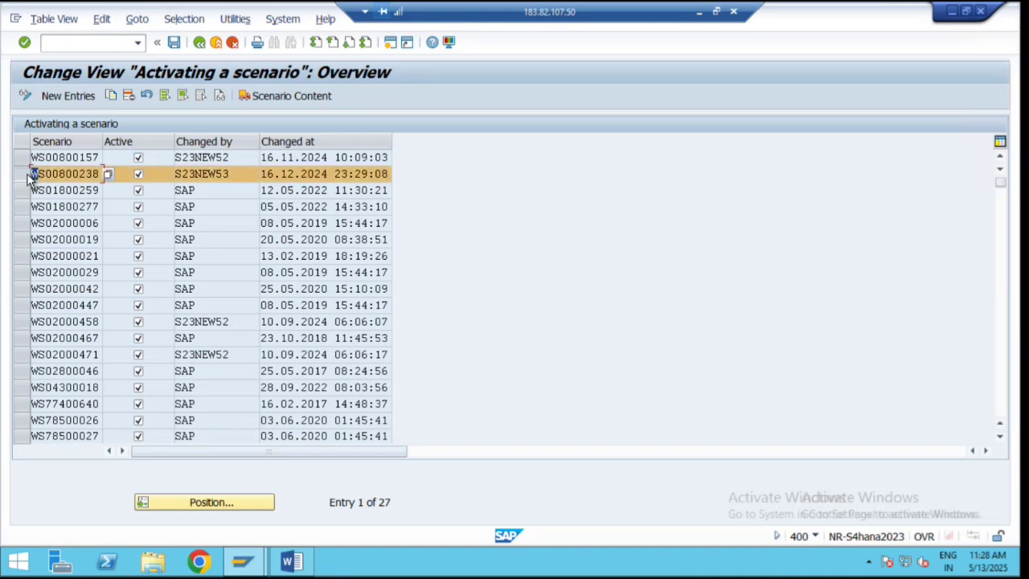
click(69, 96)
click(69, 154)
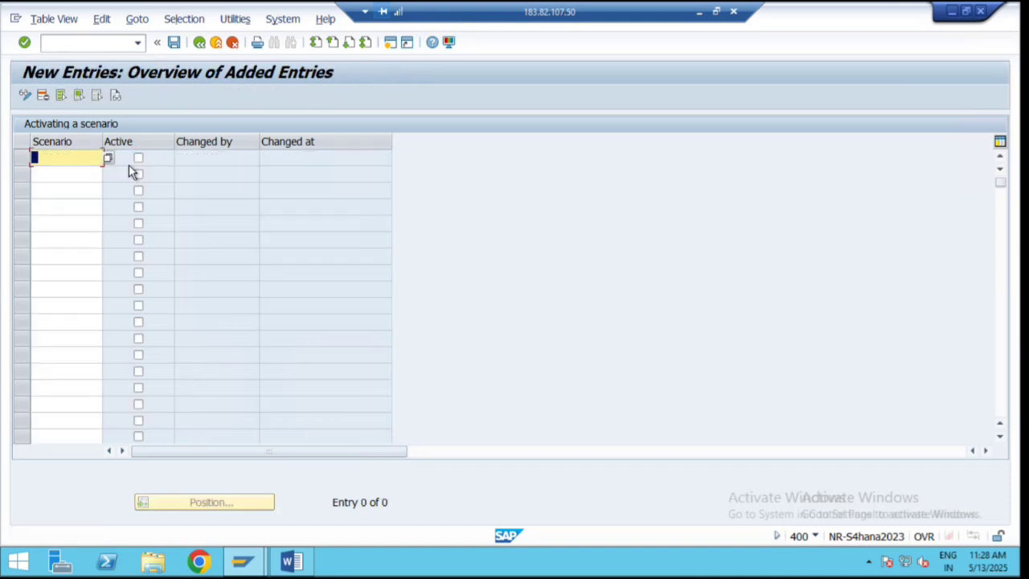
click(199, 44)
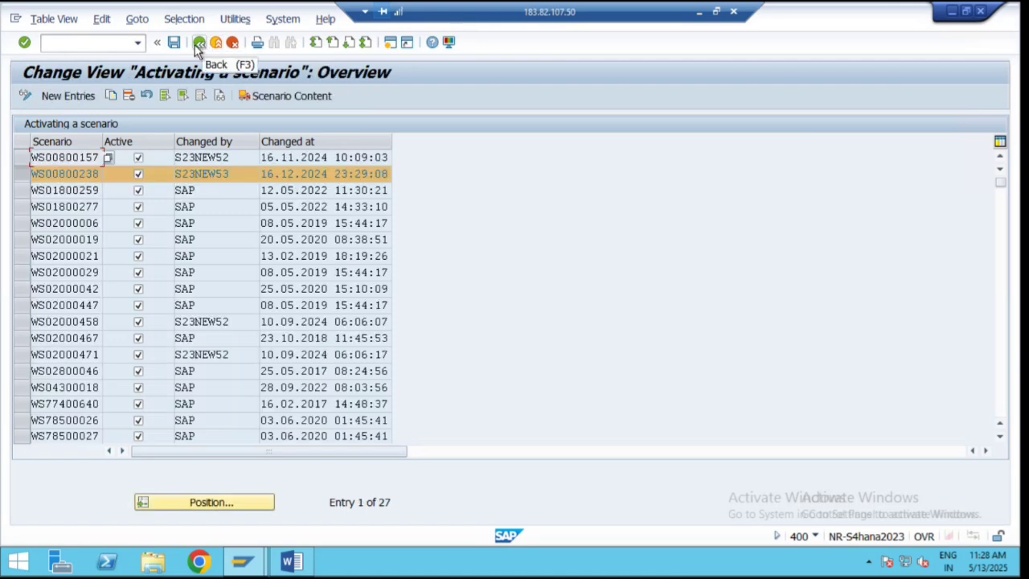
click(199, 44)
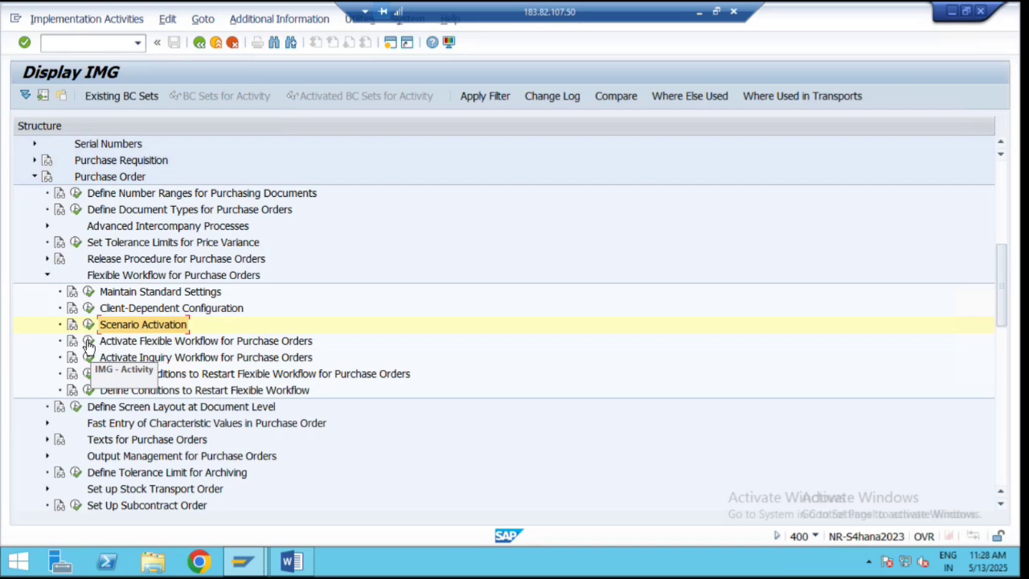
Step: Open purchase order document types, position on NB then ZNBT, and tick Scenario based workflow for ZNBT
click(88, 341)
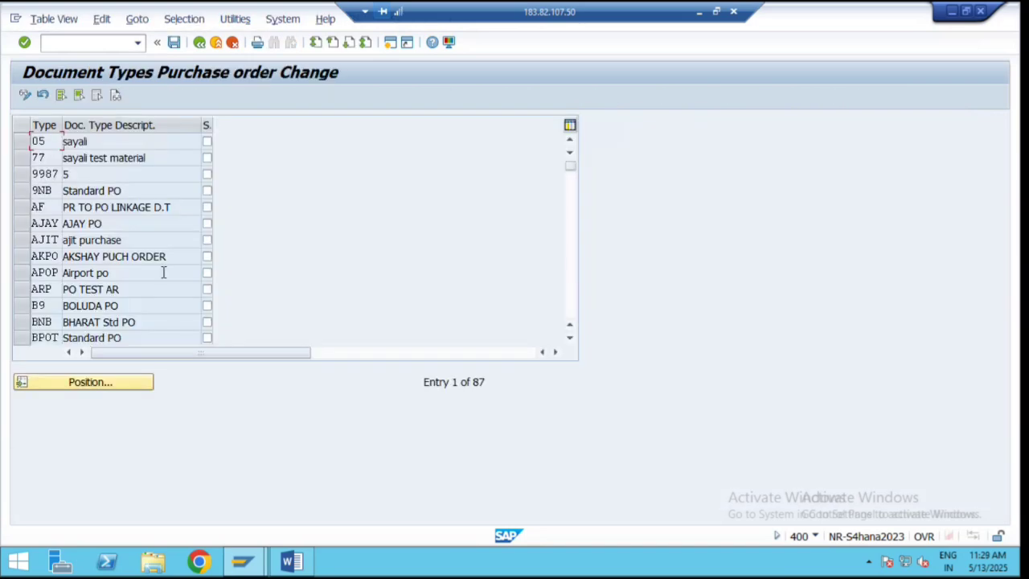
drag(210, 124, 327, 129)
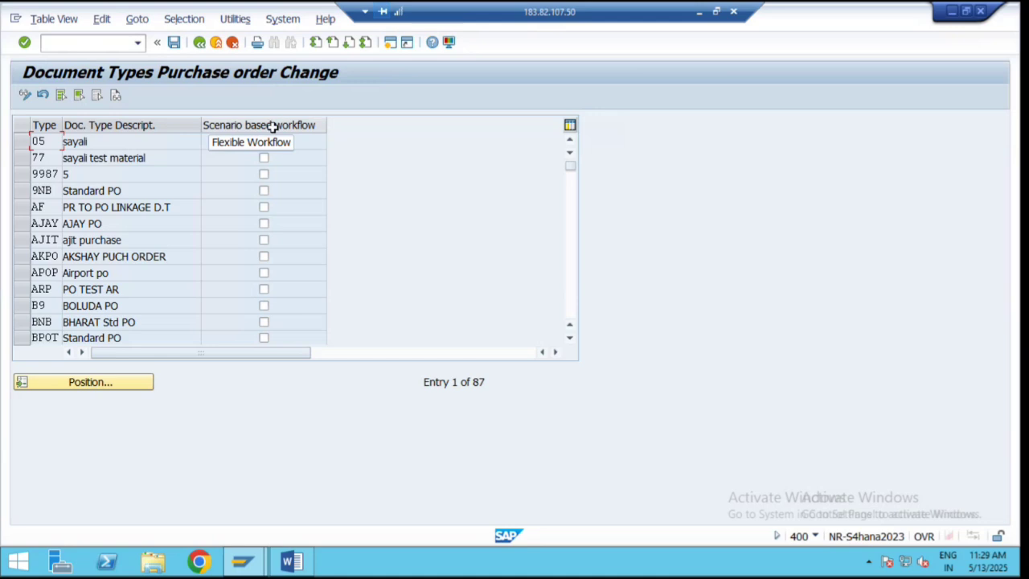
click(77, 385)
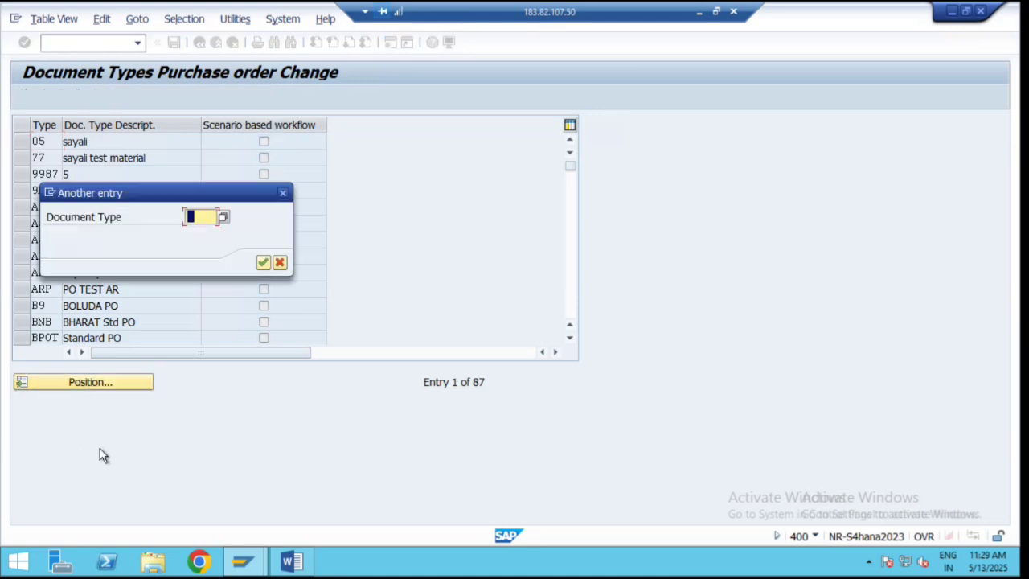
text(NB)
key(Return)
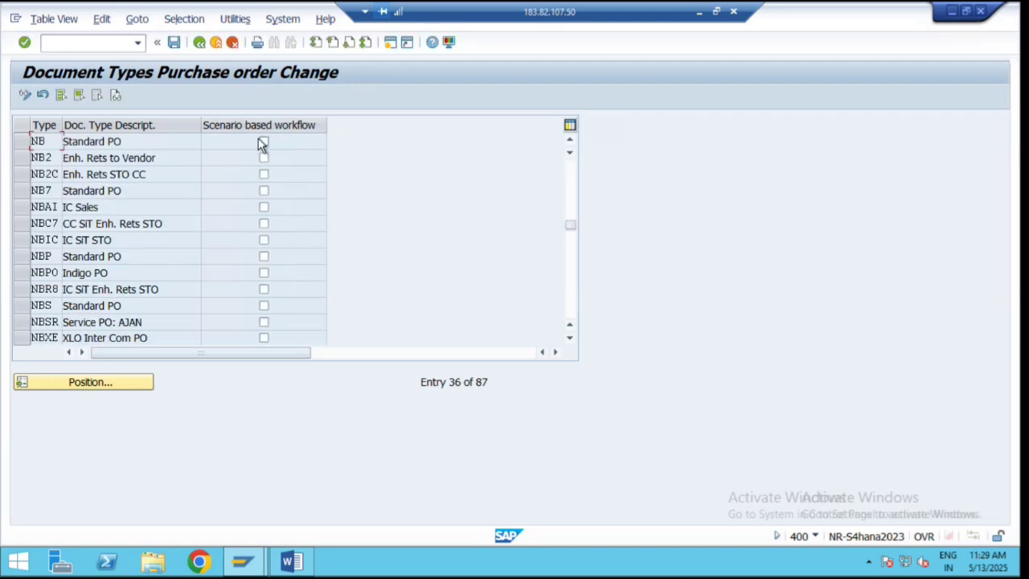
click(87, 380)
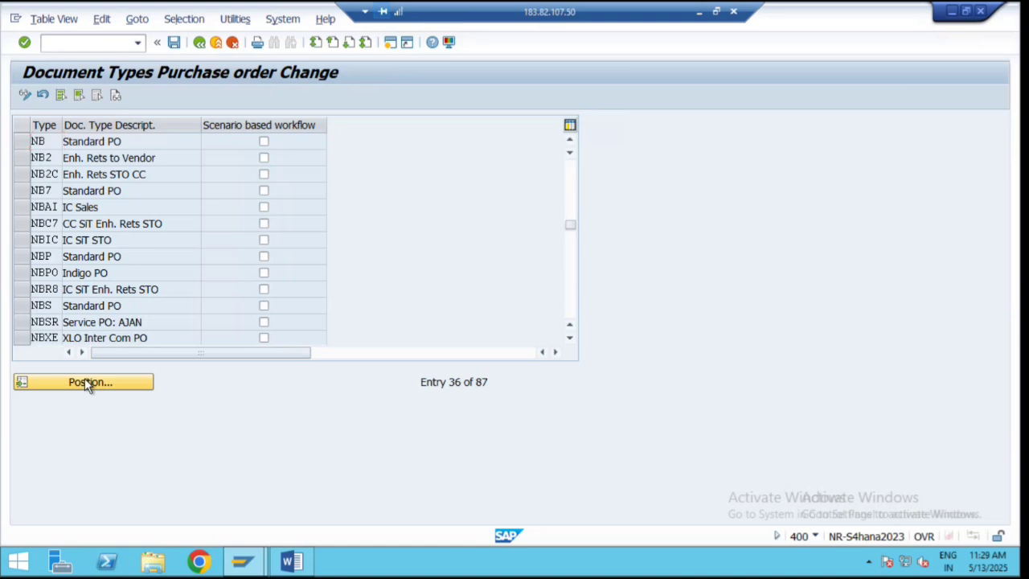
text(znbt)
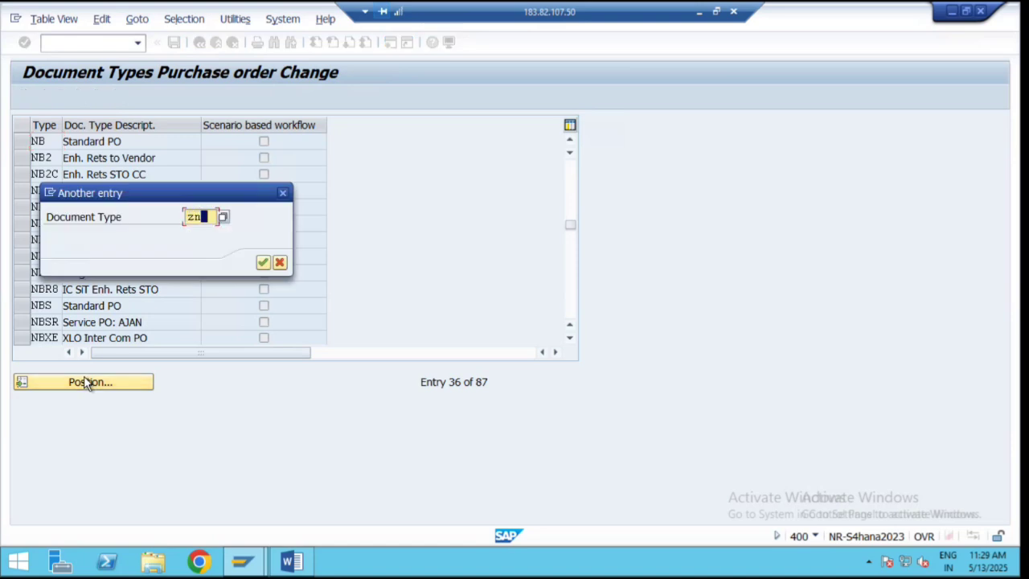
key(Return)
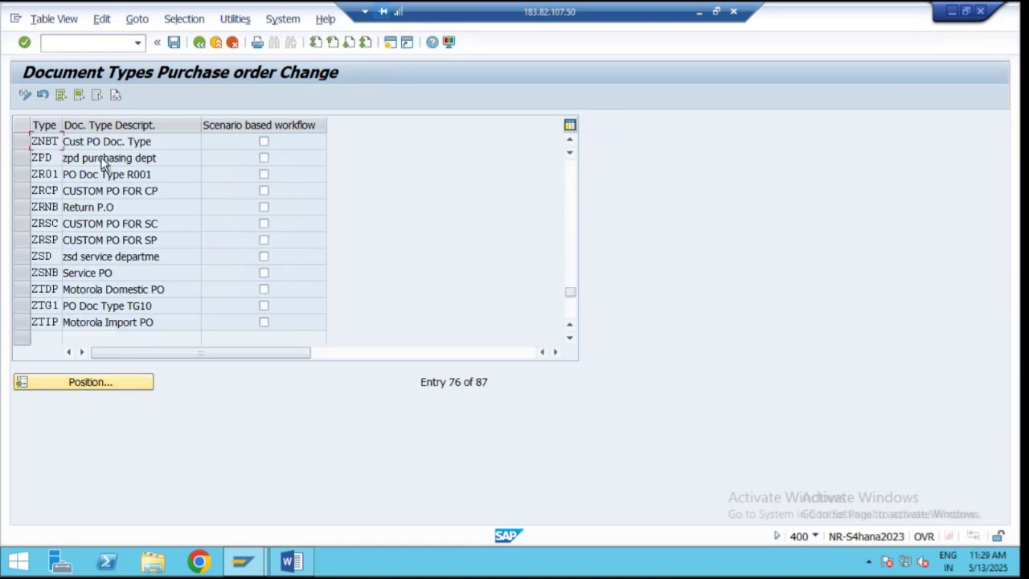
click(265, 142)
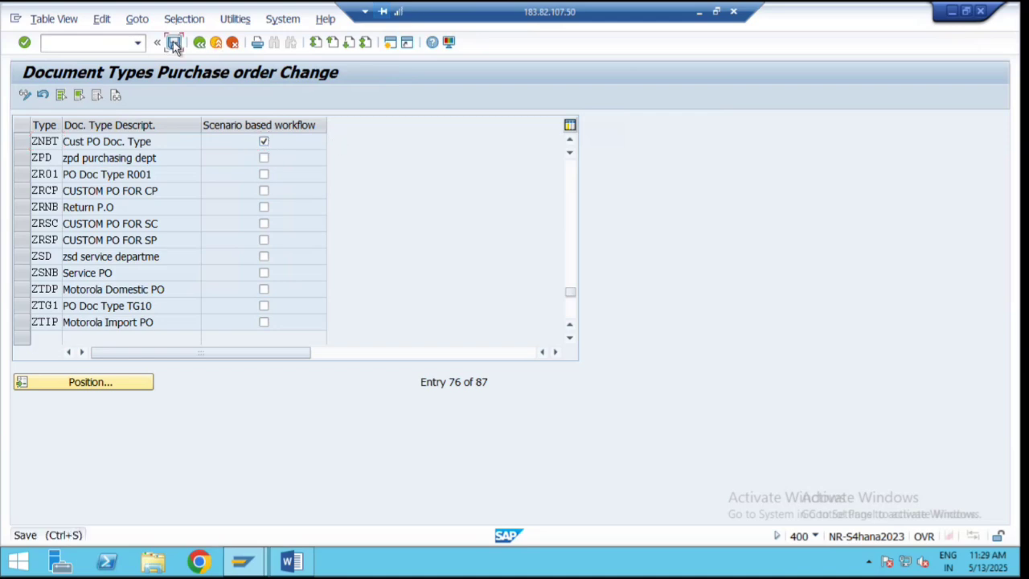
Step: Save the ZNBT flexible workflow setting under the customizing request and return to the IMG tree
click(174, 44)
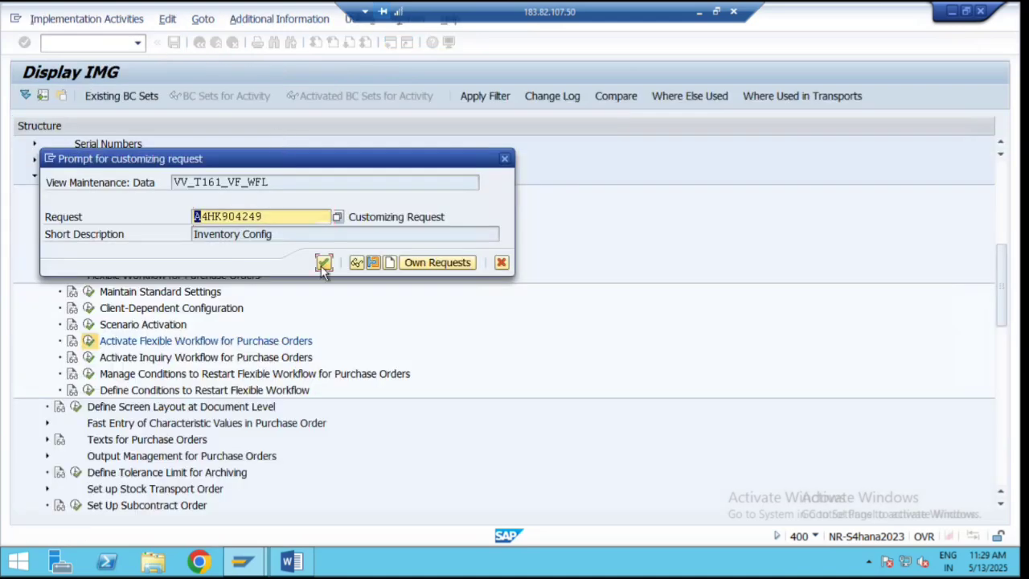
click(323, 263)
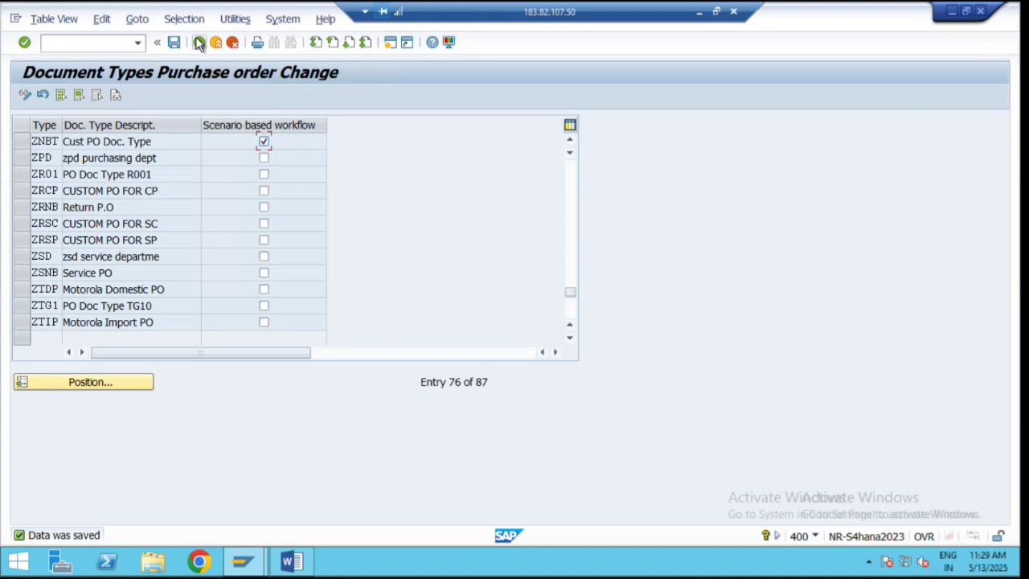
click(199, 45)
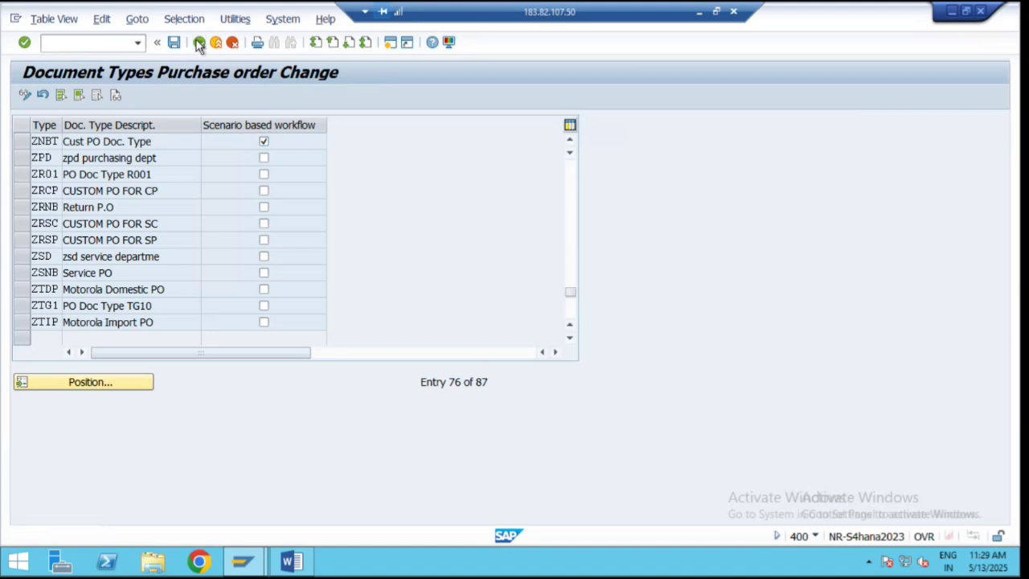
click(199, 44)
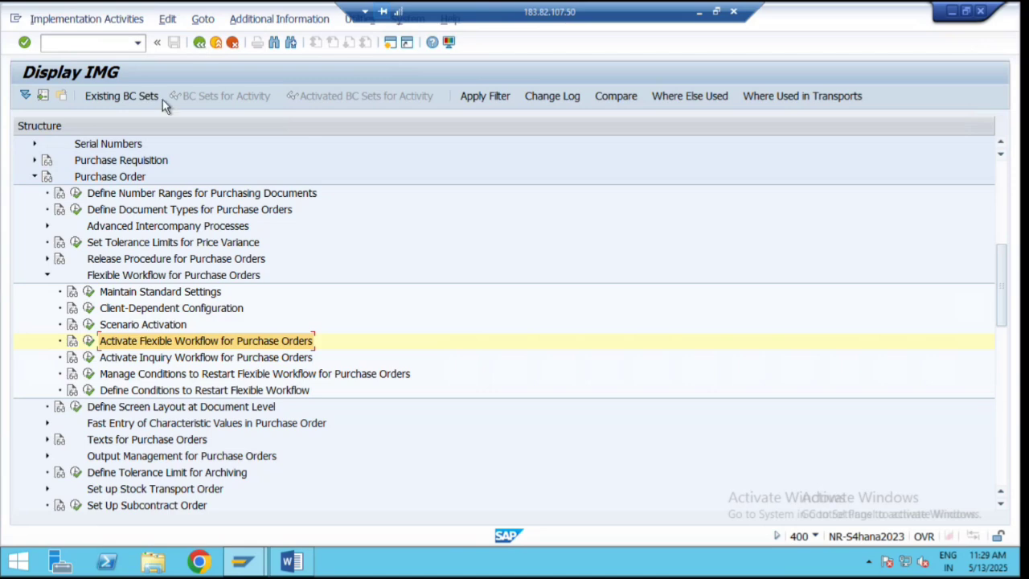
Step: Collapse the Flexible Workflow for Purchase Orders branch and bring back the Word checklist
click(46, 276)
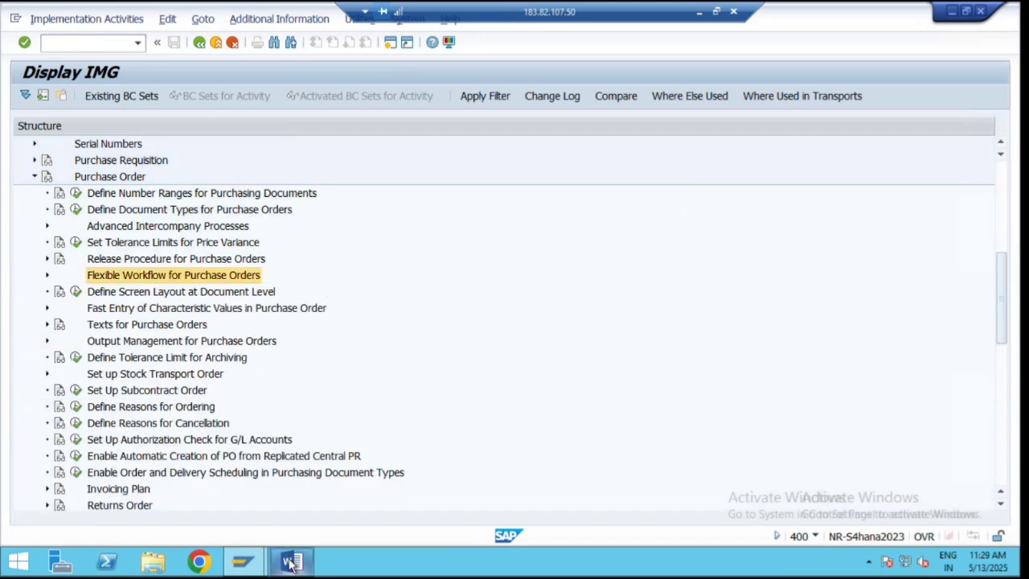
click(291, 564)
scroll(286, 254, up, 1)
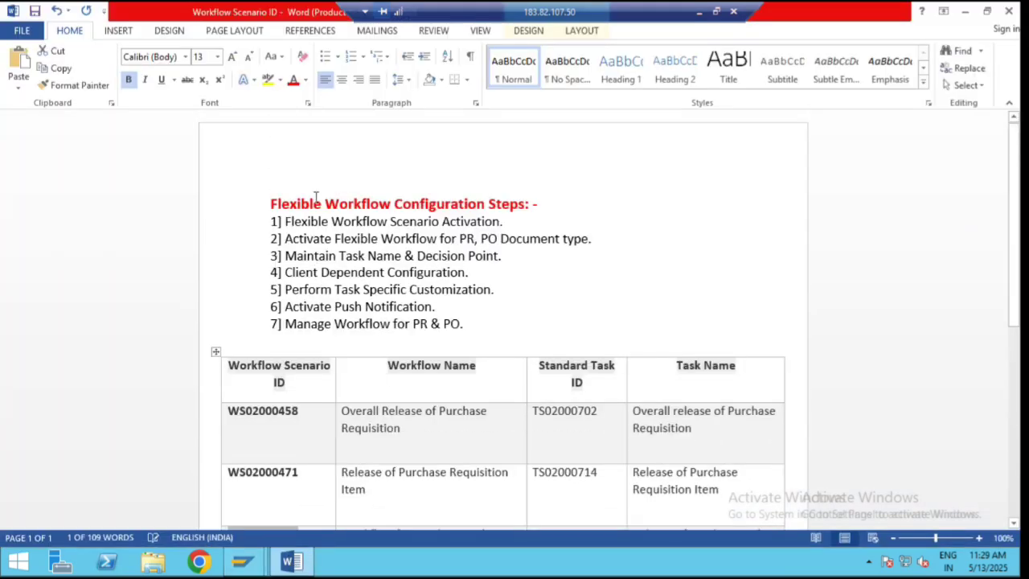